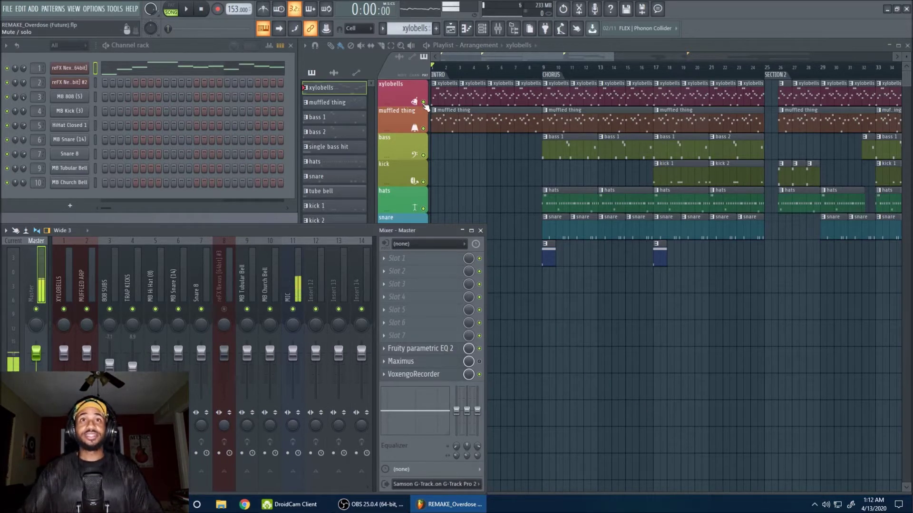
- Inspect the Nexus presets used by the xylobells channel and by the second channel in the muffled thing pattern
click(95, 69)
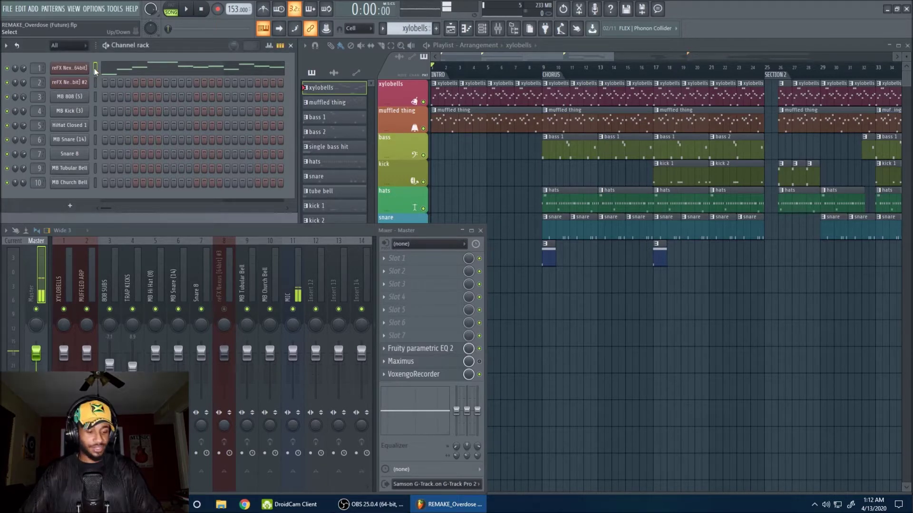
click(75, 69)
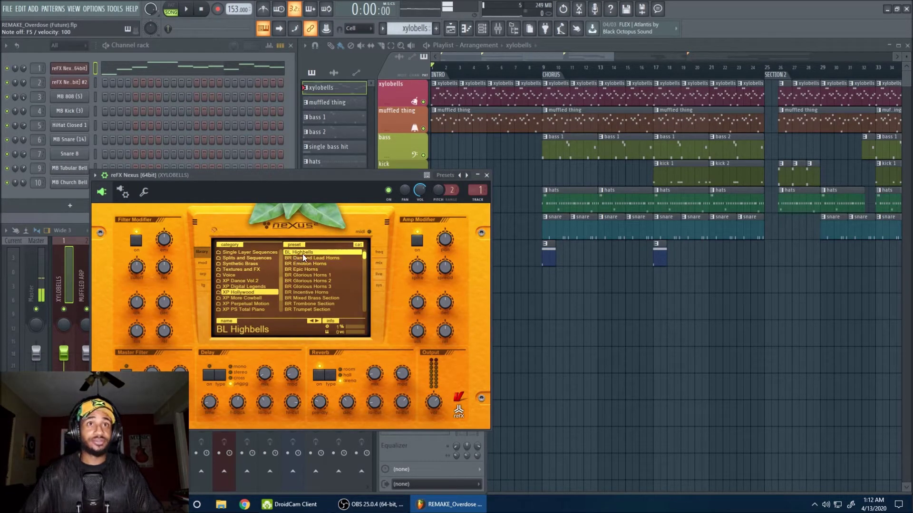
click(487, 175)
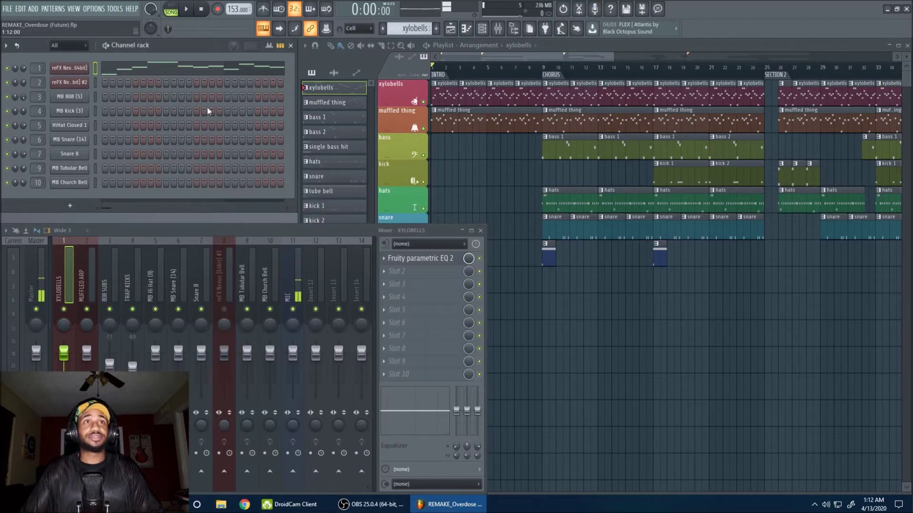
click(335, 102)
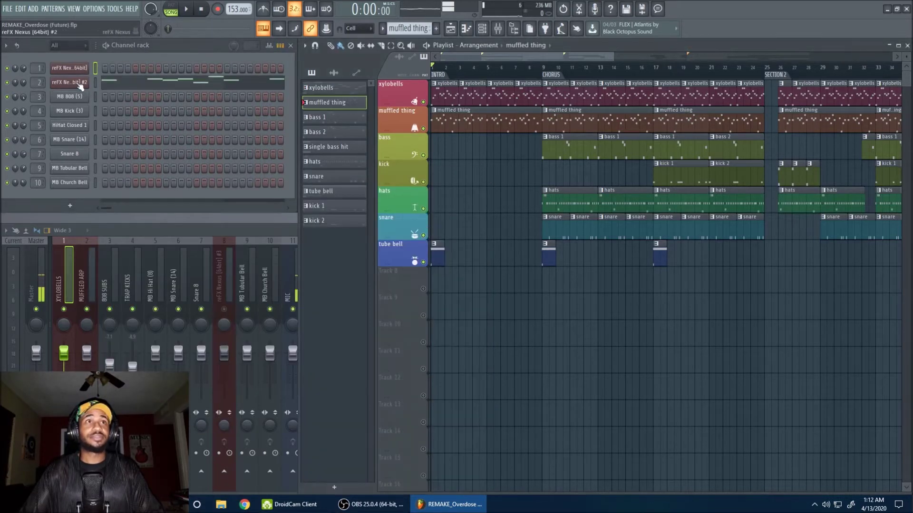
click(69, 82)
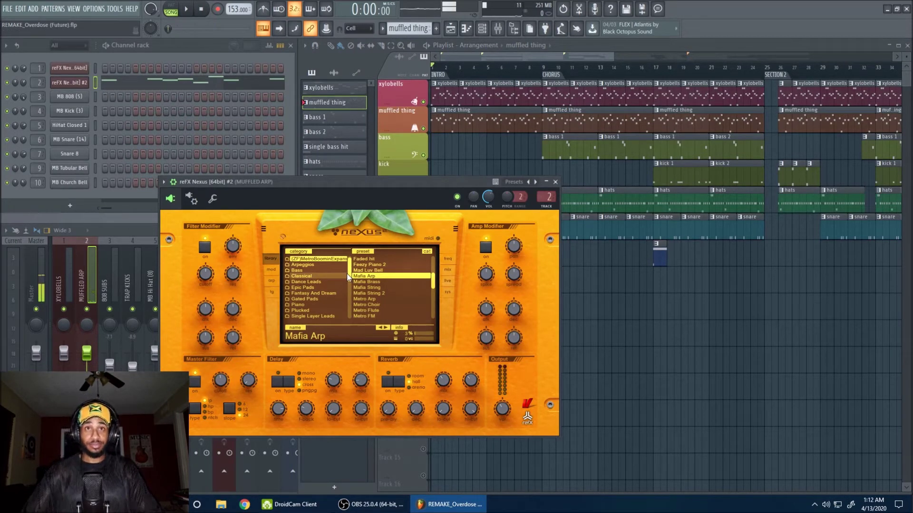
click(555, 182)
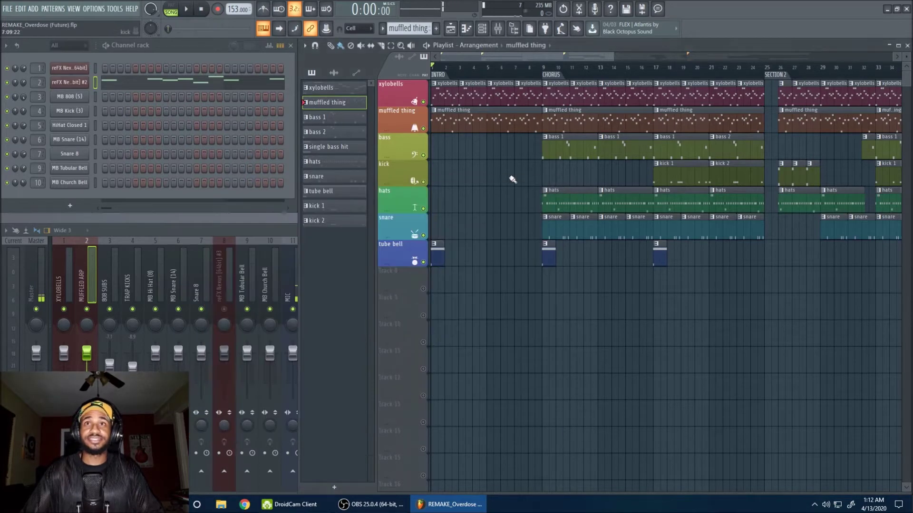
- Audition the MB 808 (5) and MB Kick (3) channels and inspect their sampler settings
click(95, 97)
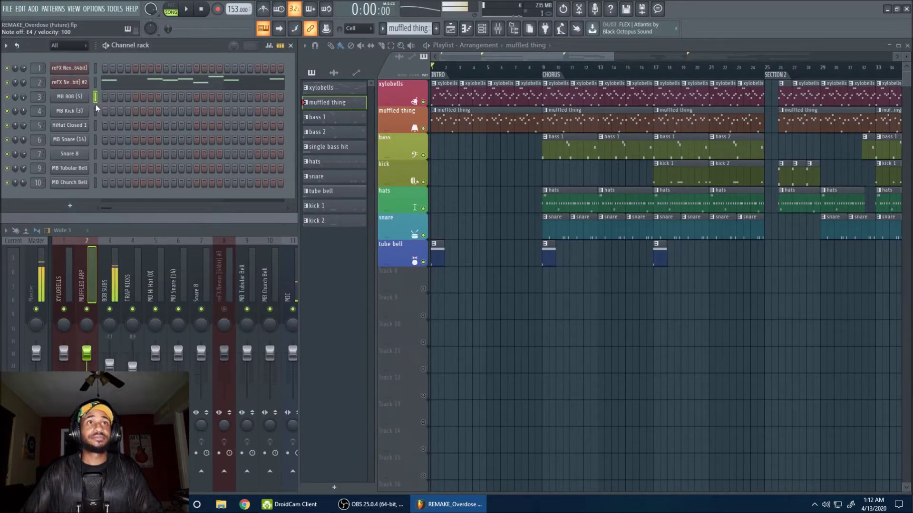
click(81, 96)
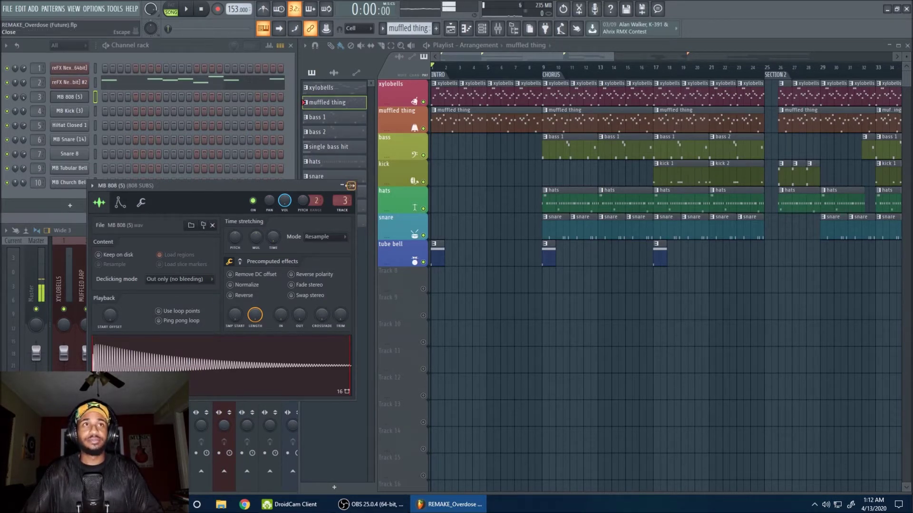
click(350, 185)
click(95, 111)
key(c)
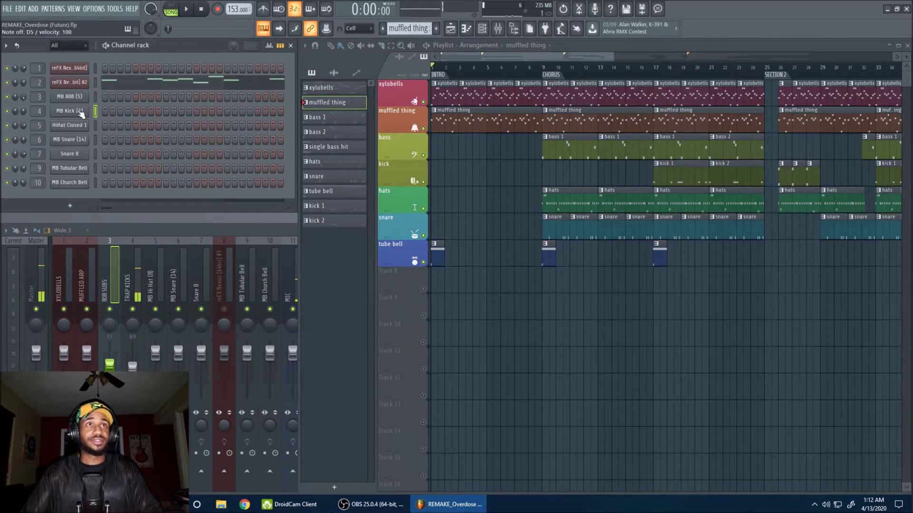
click(70, 111)
click(292, 113)
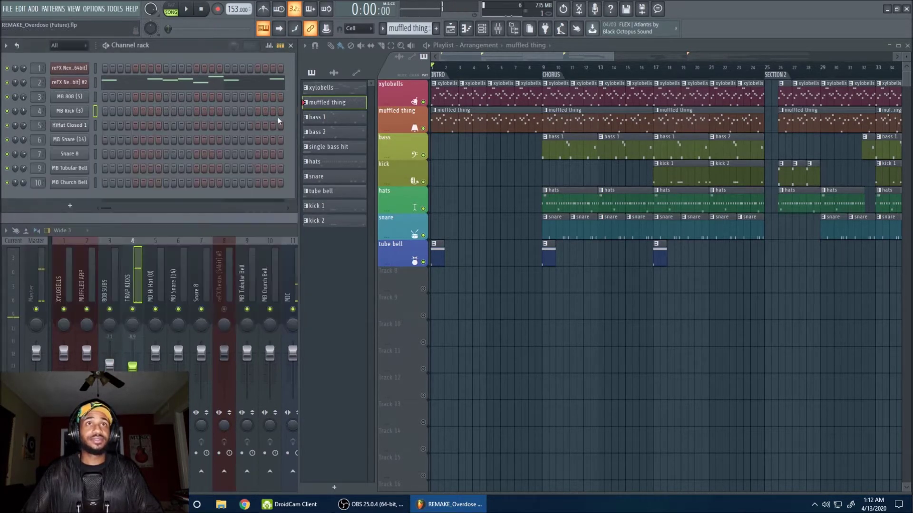
key(c)
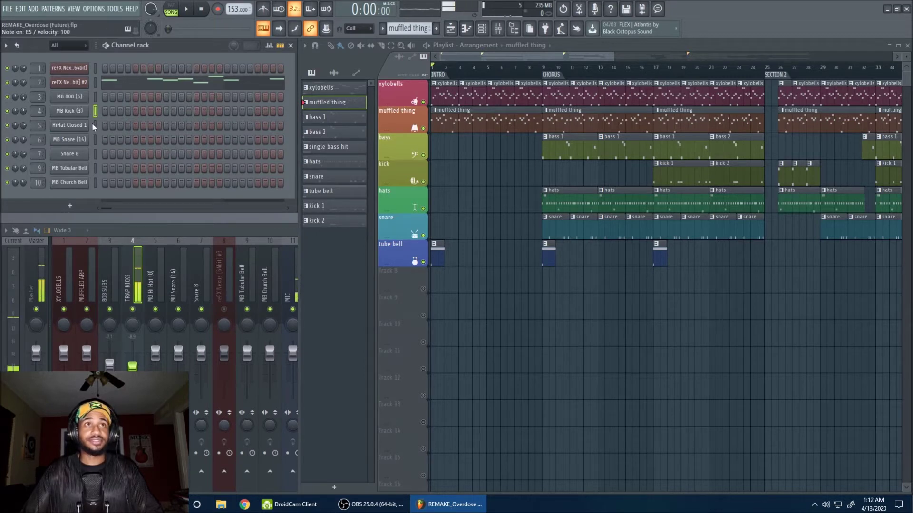
- Audition the HiHat Closed 1 channel and inspect its sample settings
click(94, 124)
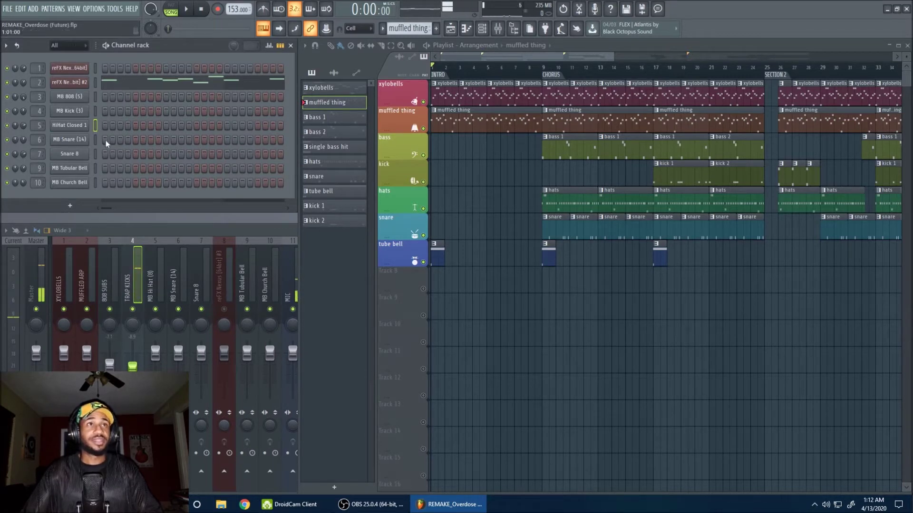
key(v)
key(z)
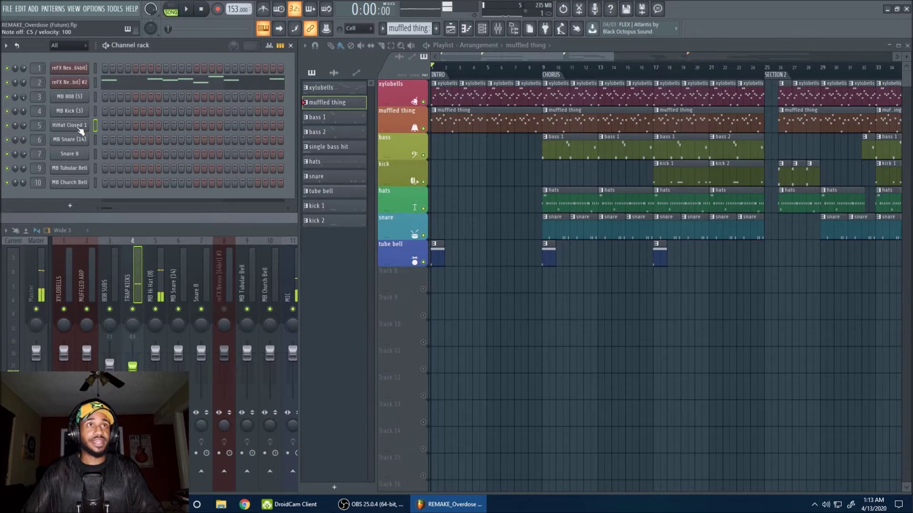
click(76, 125)
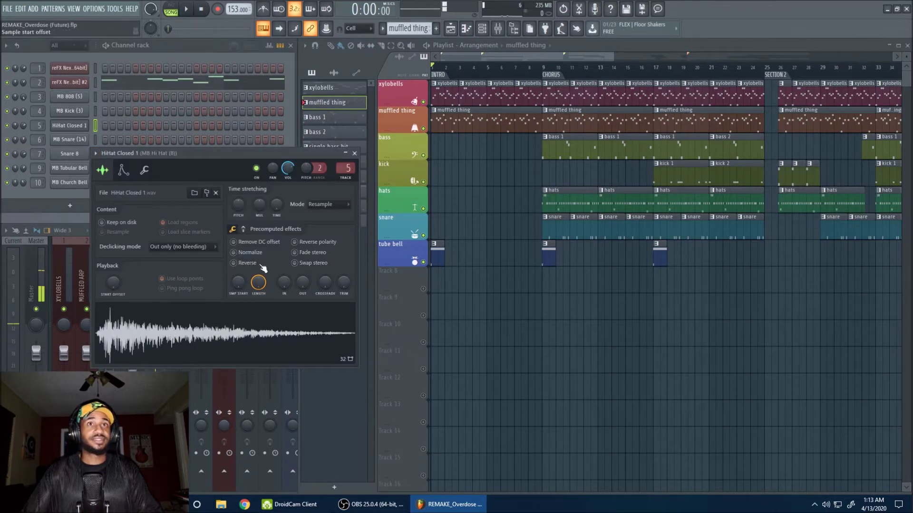
click(354, 153)
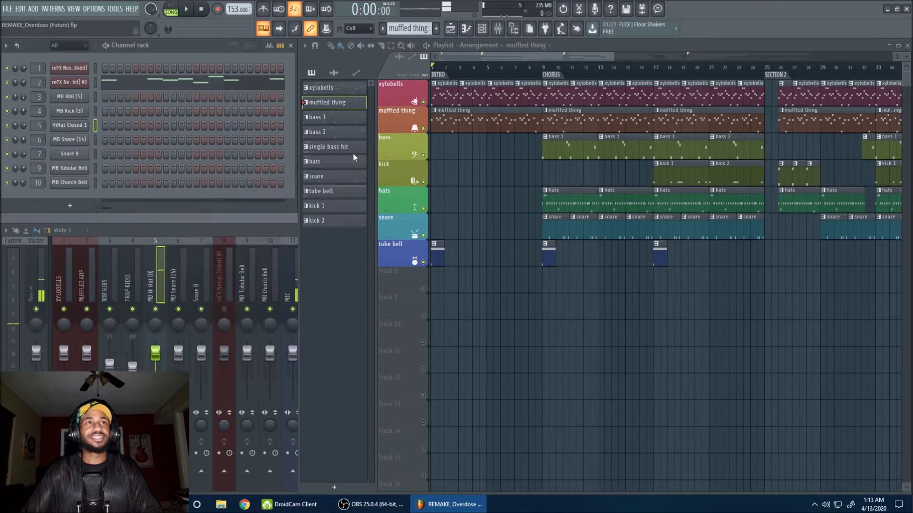
- Inspect the sample settings of the MB Snare (14) and Snare 8 channels
click(96, 140)
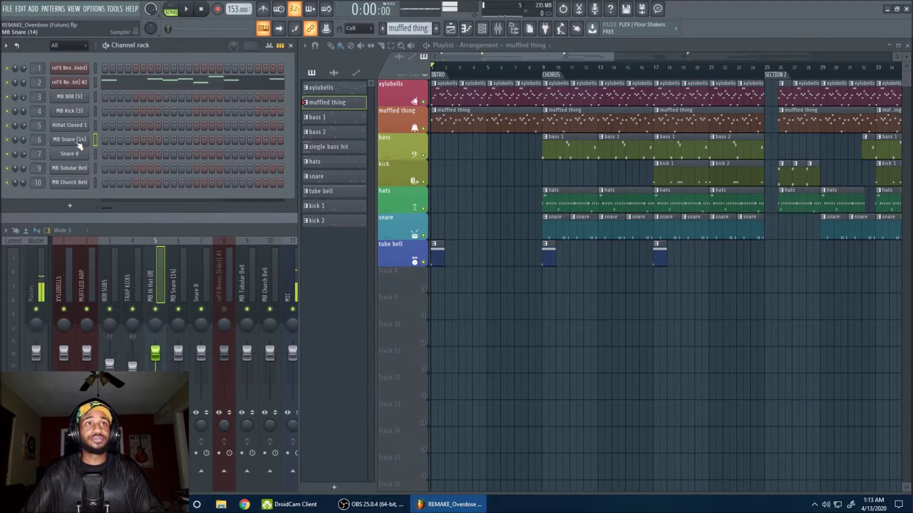
click(81, 141)
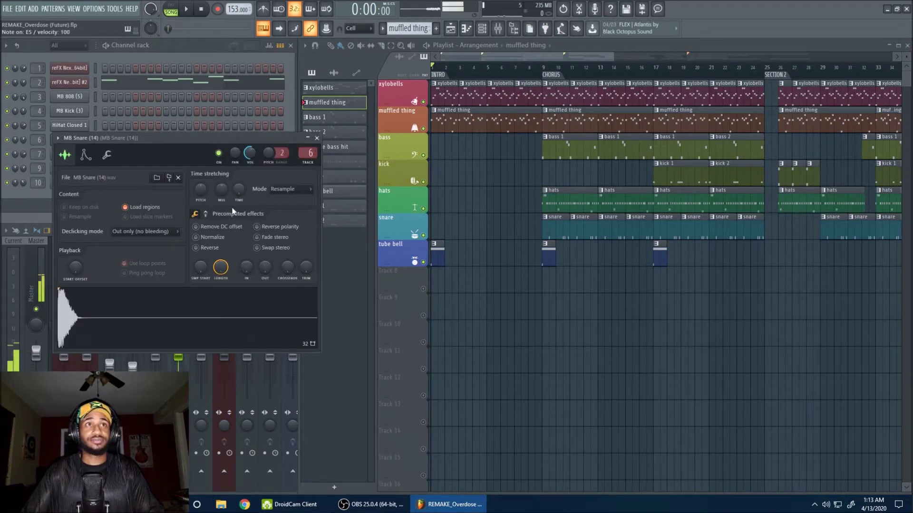
click(313, 149)
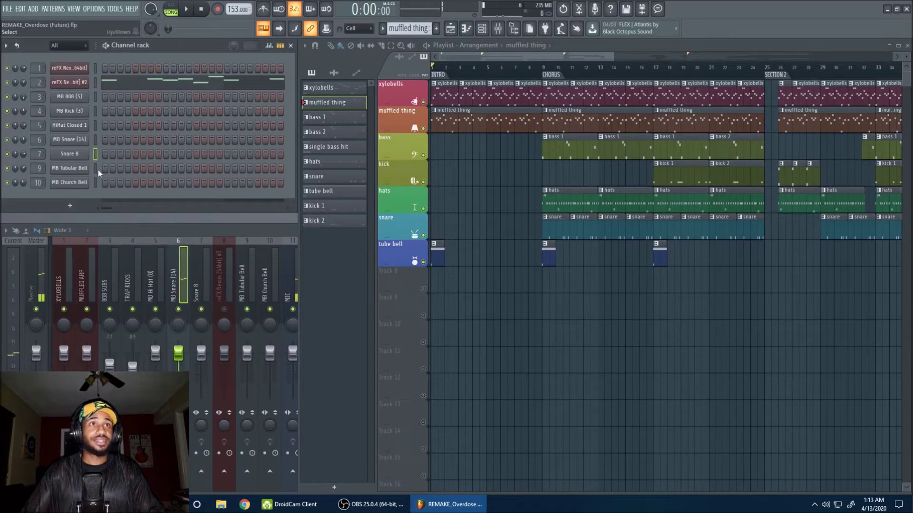
click(72, 154)
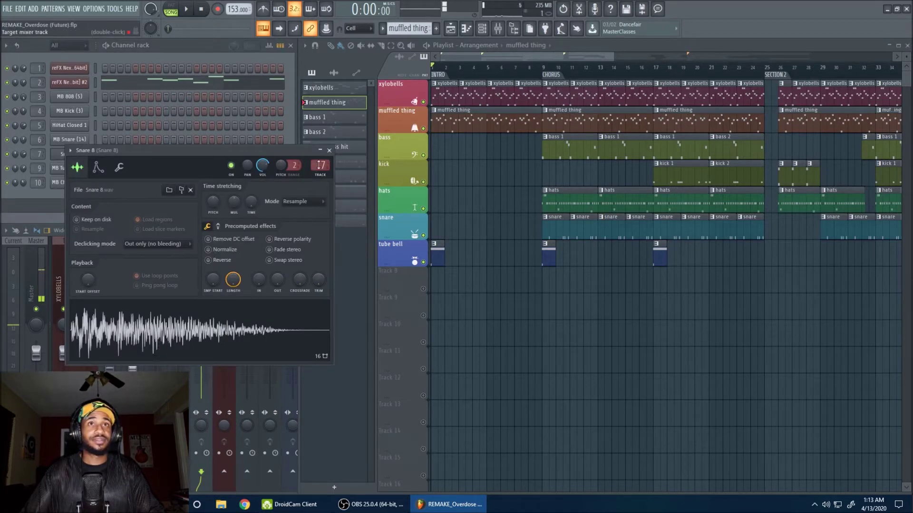
click(329, 150)
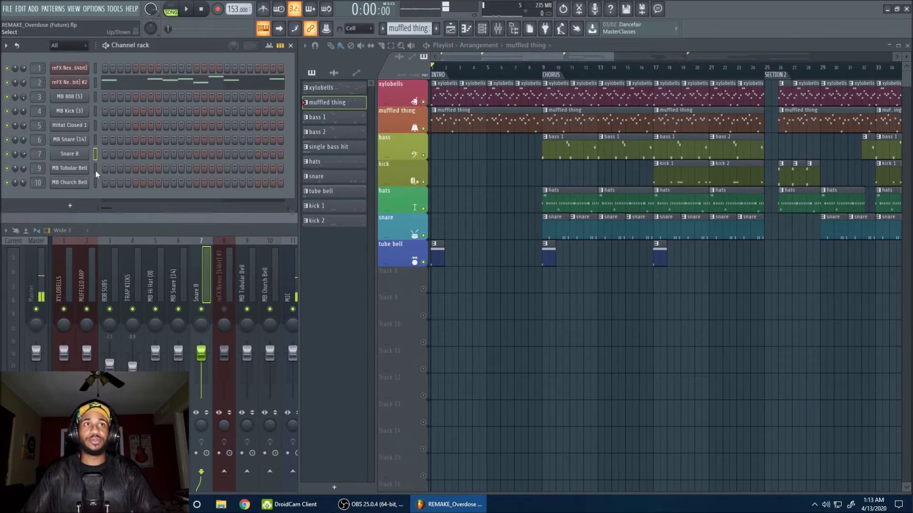
- Inspect the sample settings of the MB Tubular Bell and MB Church Bell channels
click(69, 168)
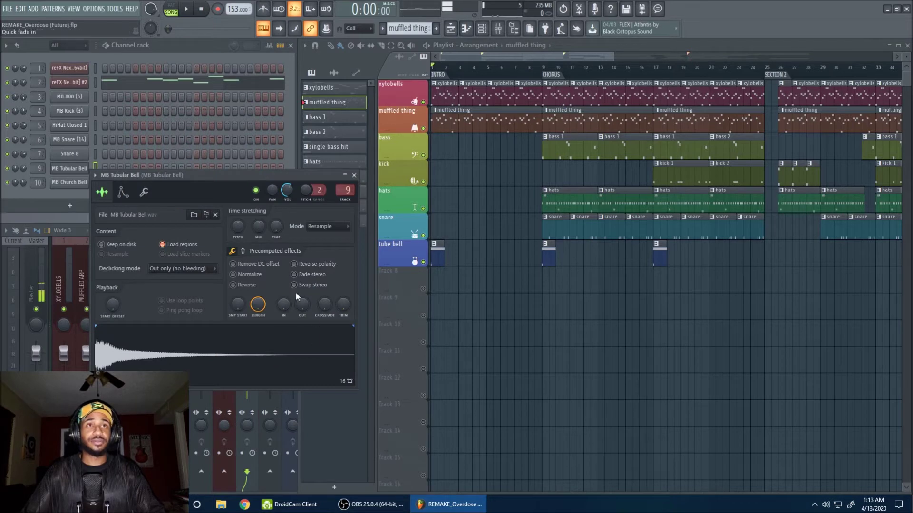
click(343, 179)
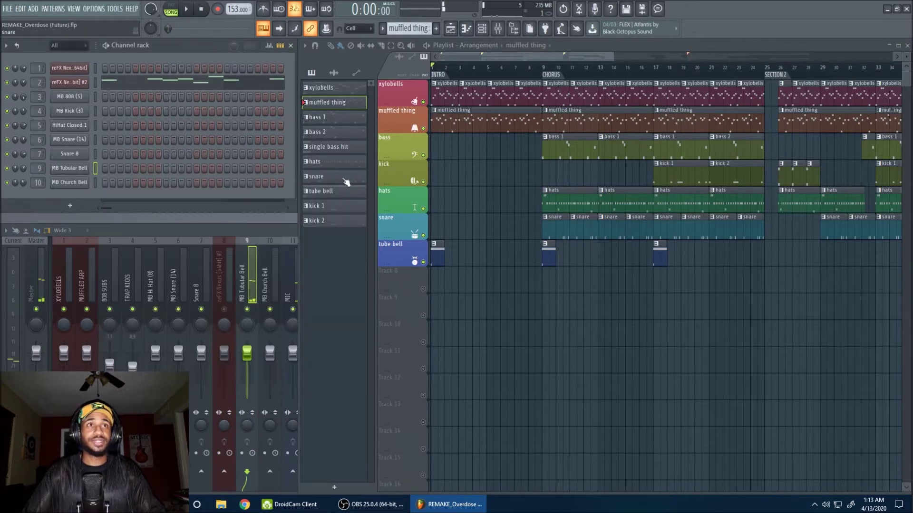
click(69, 183)
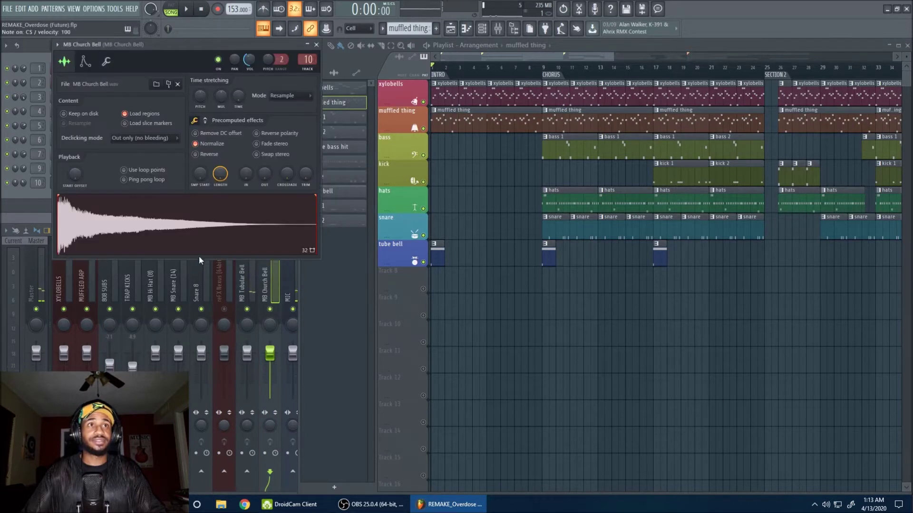
click(317, 45)
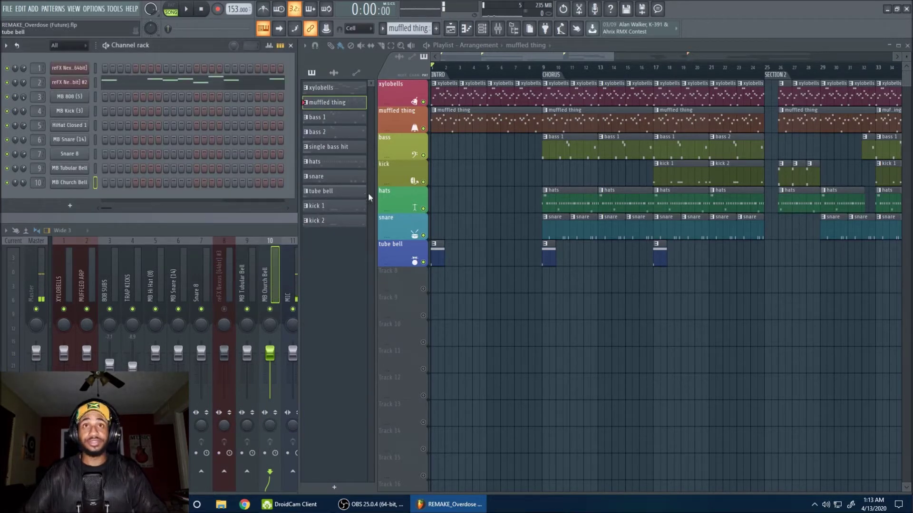
- Select the eight-bar intro in the playlist from bar 1 and solo the xylobells track
scroll(458, 71, up, 4)
drag(434, 82, 631, 81)
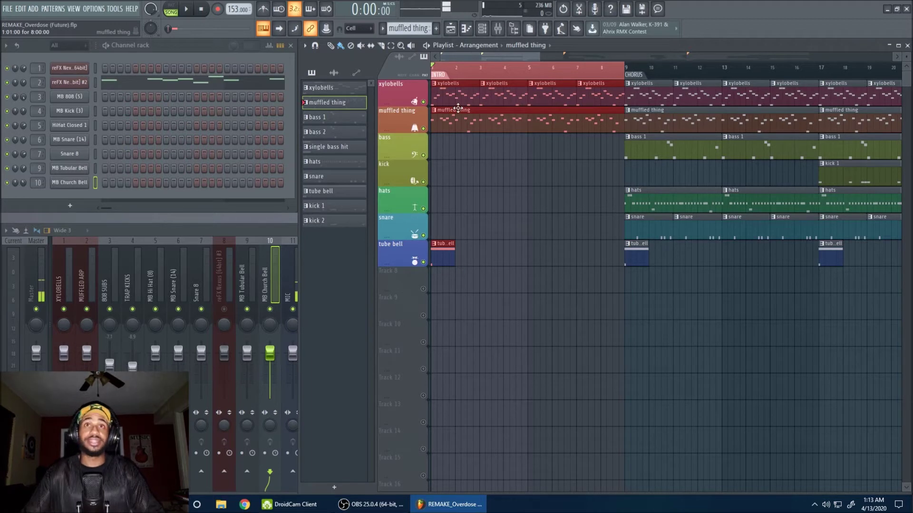
right_click(423, 101)
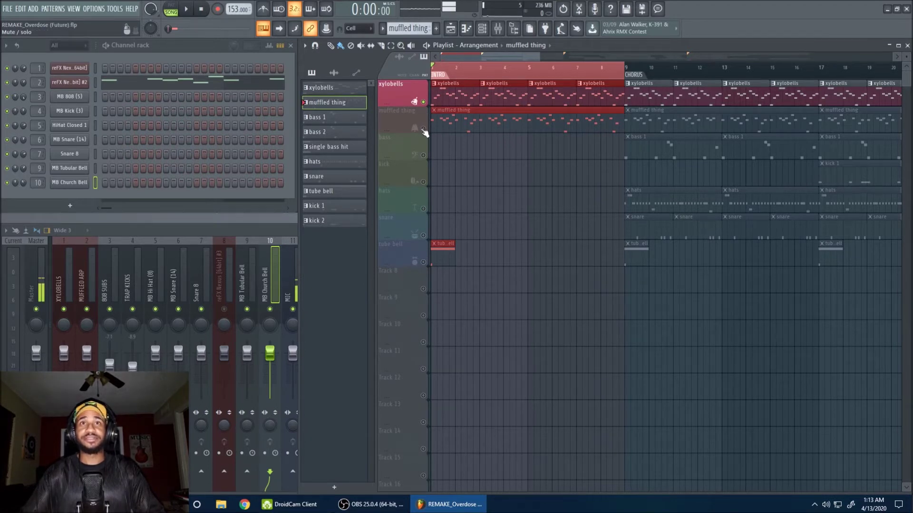
click(424, 128)
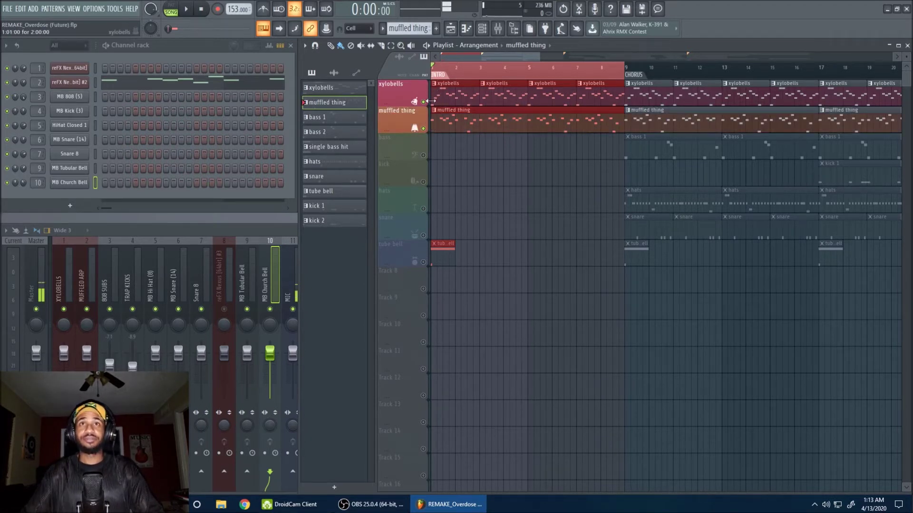
click(424, 129)
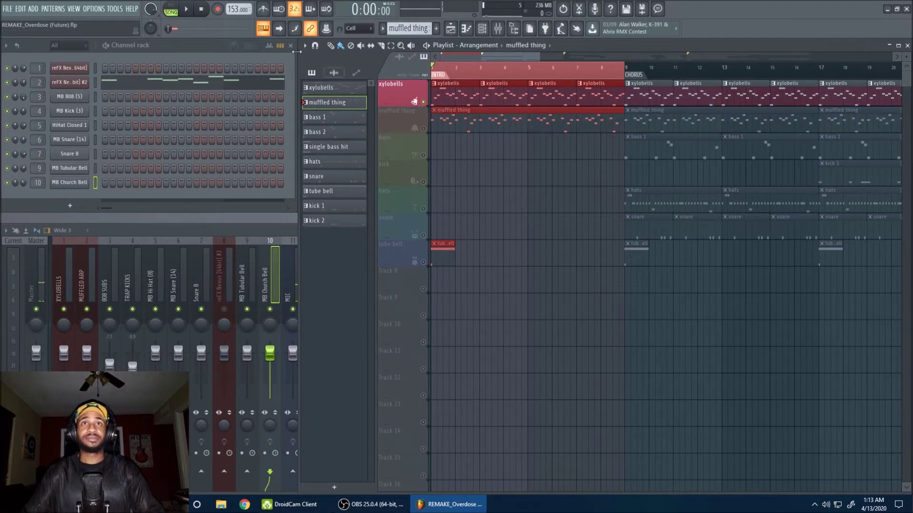
- Play the soloed xylobells intro while viewing its notes in the piano roll, stopping playback at the end
click(193, 10)
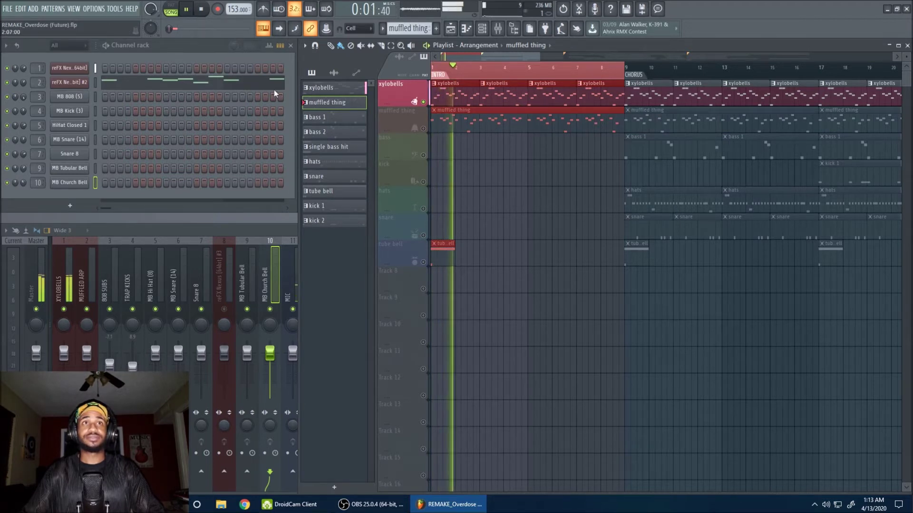
double_click(467, 97)
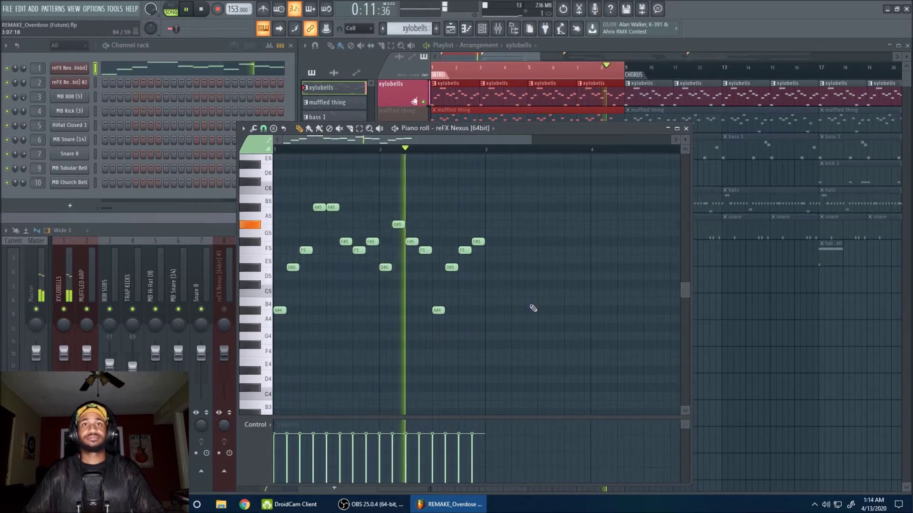
key(space)
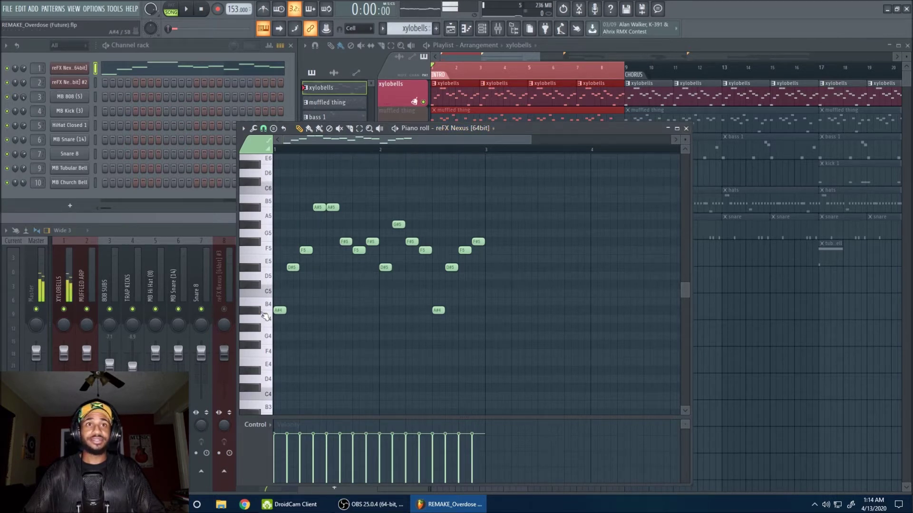
click(541, 312)
click(563, 285)
click(585, 260)
right_click(587, 260)
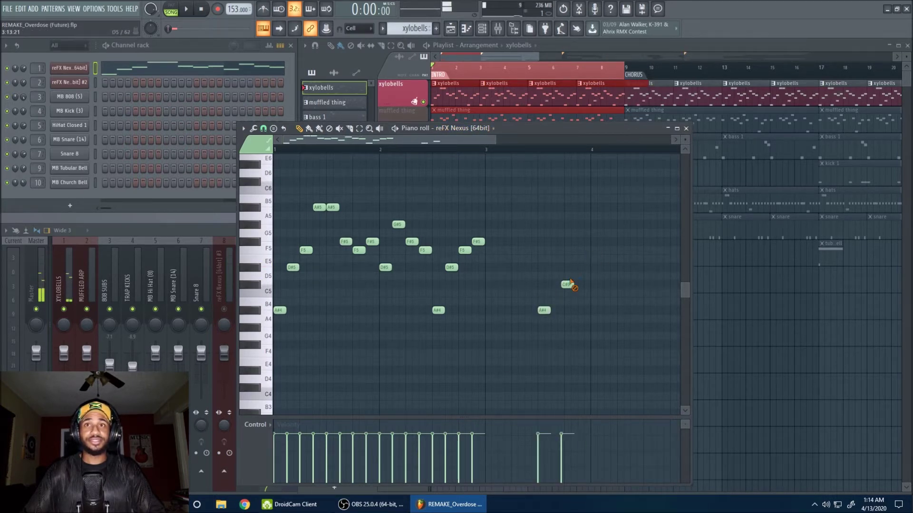
right_click(568, 285)
right_click(545, 310)
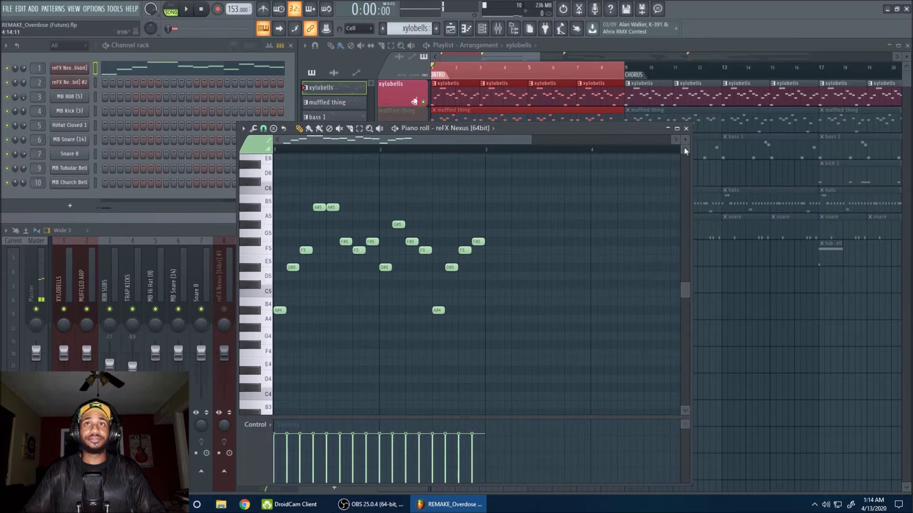
- Solo the muffled thing track in place of xylobells and open its pattern in the piano roll
click(686, 128)
right_click(423, 129)
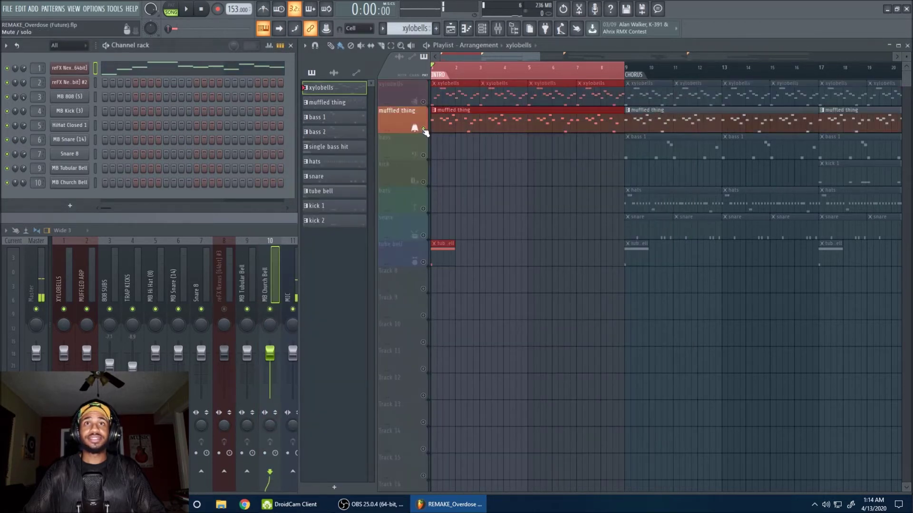
double_click(466, 118)
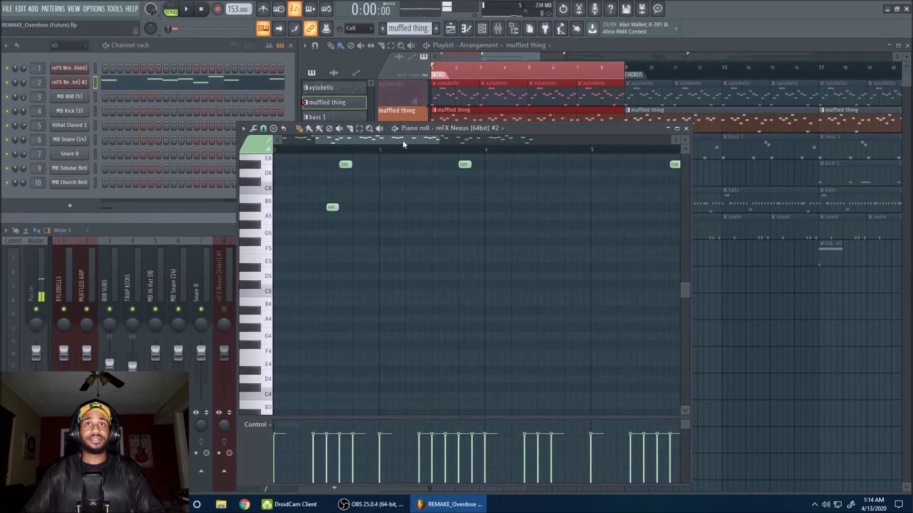
- Play the soloed muffled thing track while following its notes in the piano roll, stopping playback at the end
scroll(398, 145, down, 3)
scroll(413, 164, up, 5)
key(space)
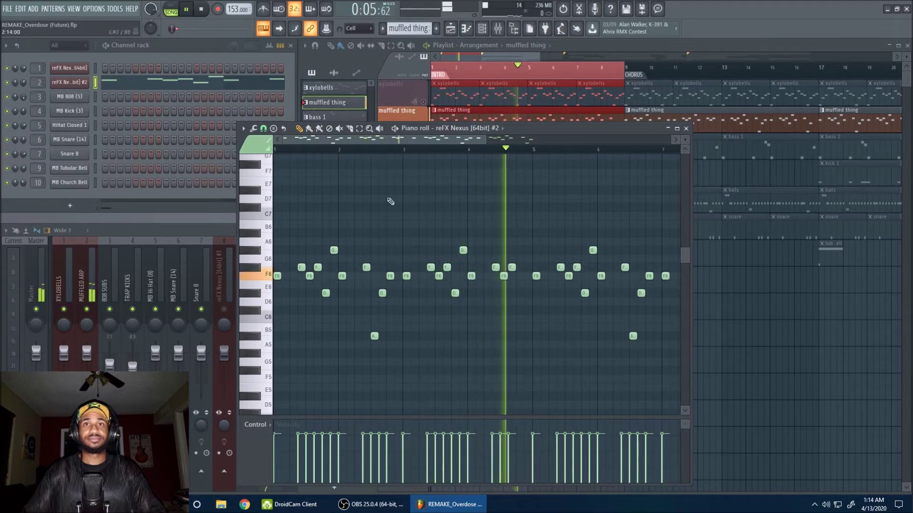
drag(365, 138, 434, 138)
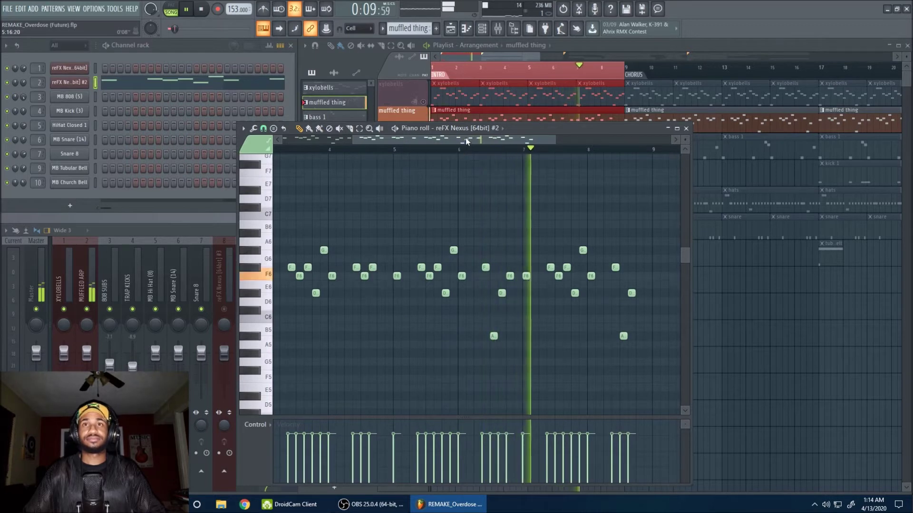
drag(468, 139, 477, 139)
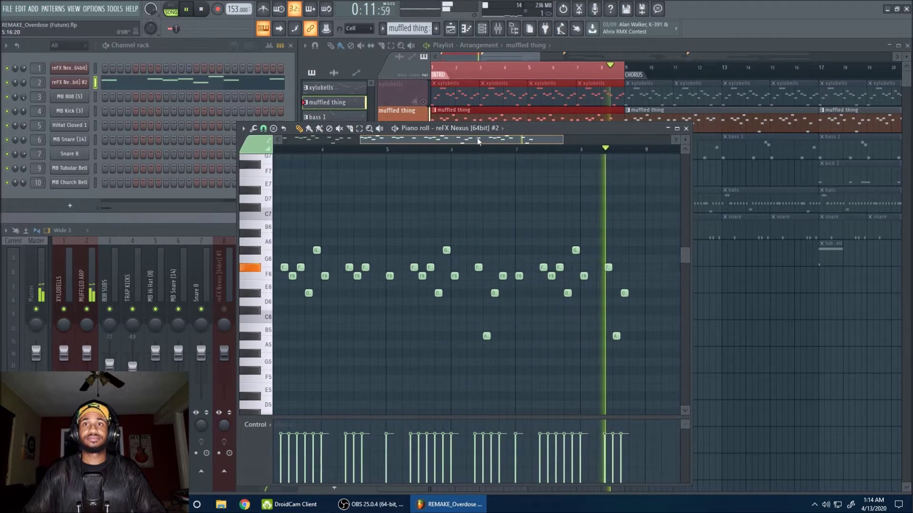
key(space)
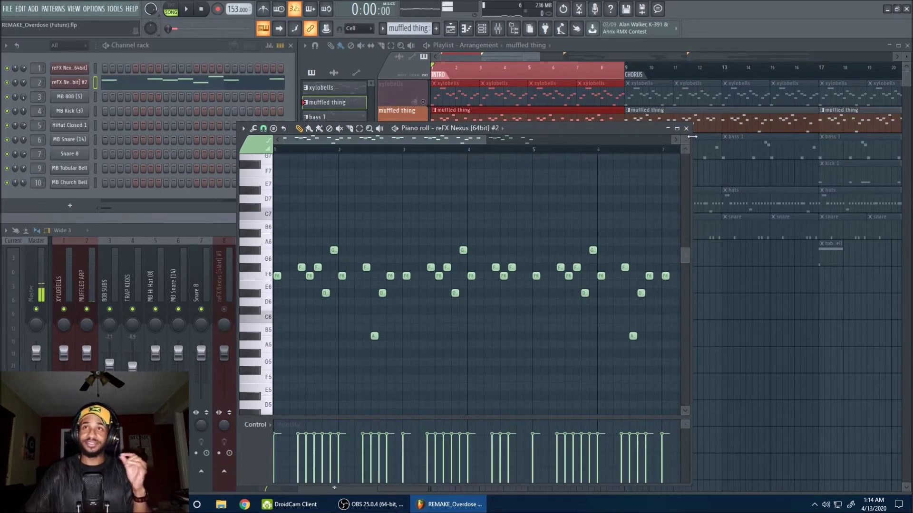
click(467, 198)
click(499, 208)
click(548, 199)
right_click(548, 199)
right_click(499, 208)
right_click(467, 198)
- Close the piano roll and select the eight playlist bars from bar 17 up to the SECTION 2 marker at bar 25
click(685, 127)
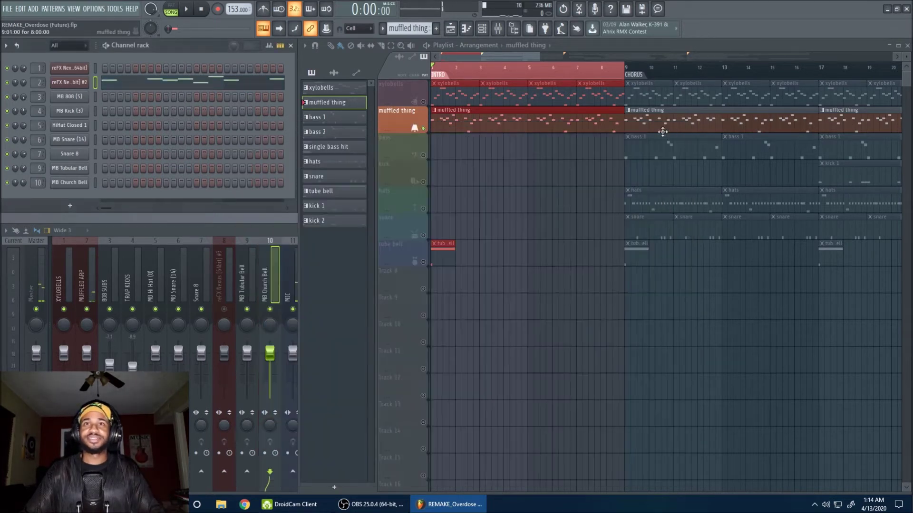
drag(501, 53, 671, 75)
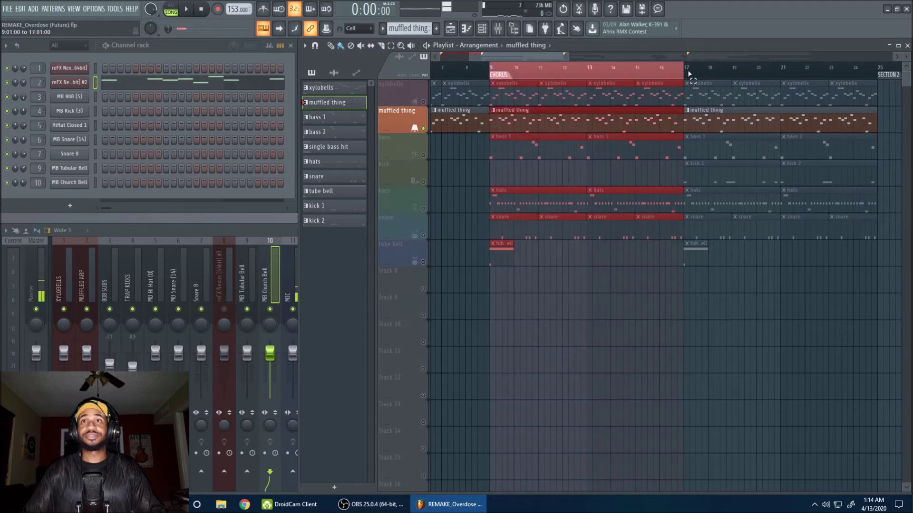
key(space)
drag(545, 52, 590, 53)
drag(488, 70, 677, 72)
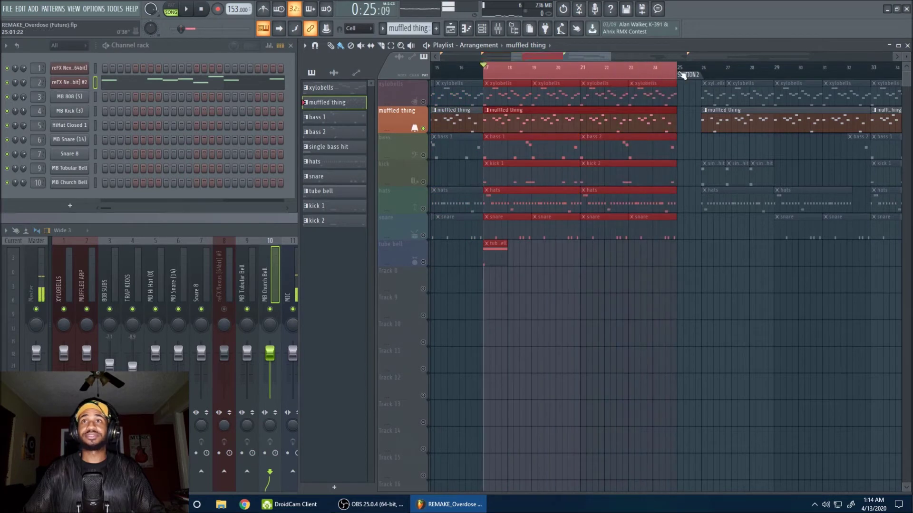
- Solo the bass track in place of muffled thing and unmute the kick track alongside it
click(423, 101)
ctrl+click(424, 155)
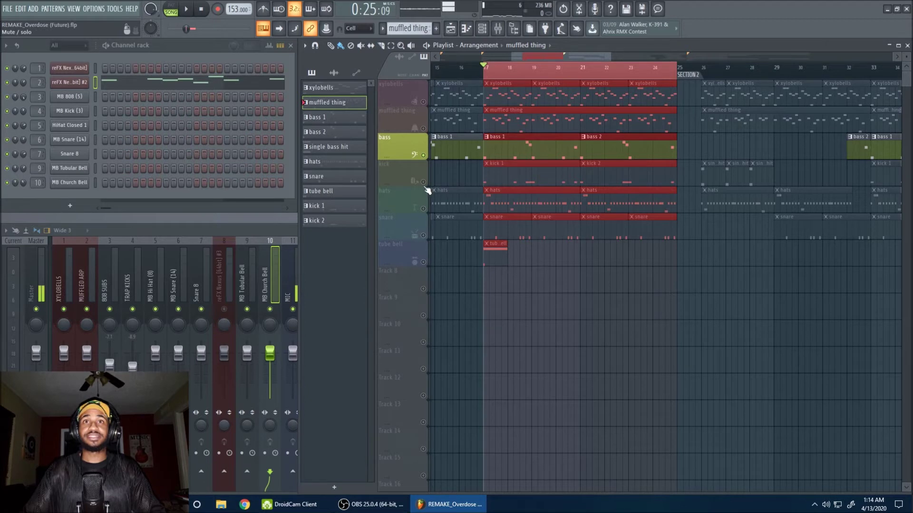
click(423, 182)
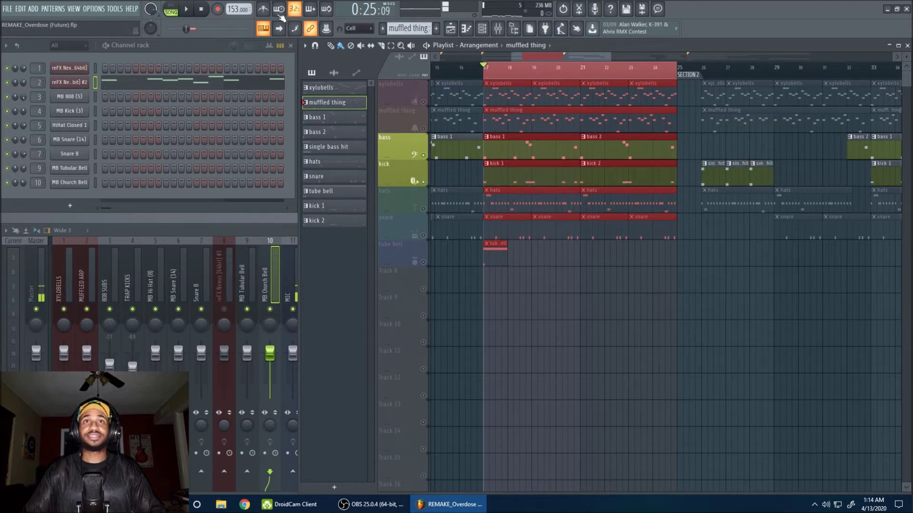
- Play the selected bars while viewing the bass 1 and bass 2 notes in the piano roll, and stop playback
key(space)
double_click(443, 151)
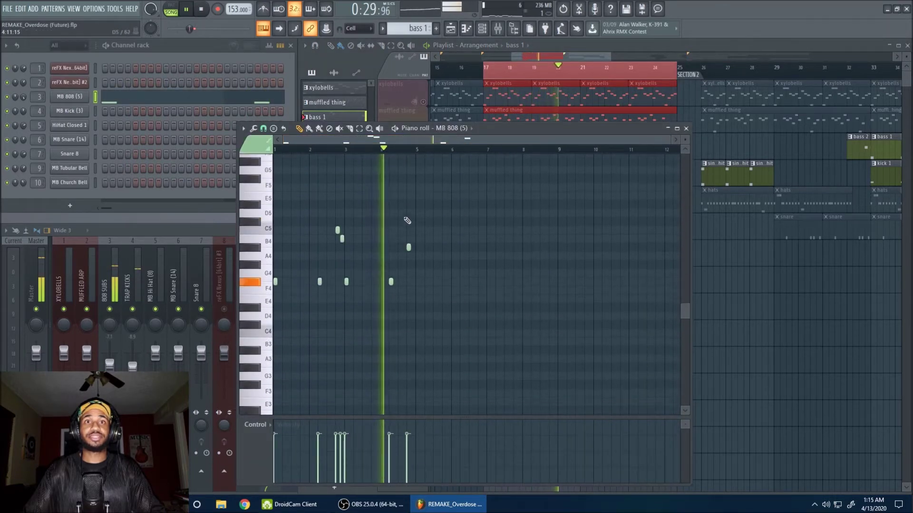
click(686, 128)
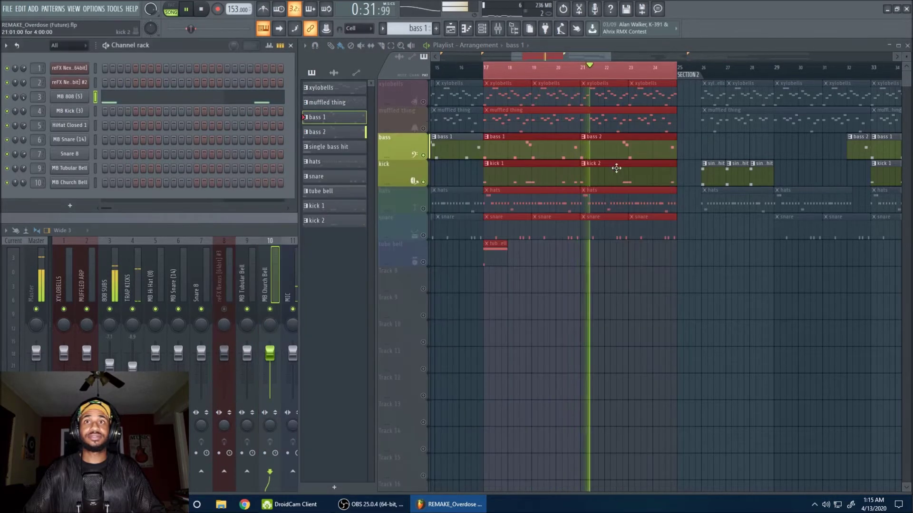
double_click(616, 148)
scroll(274, 145, left, 1)
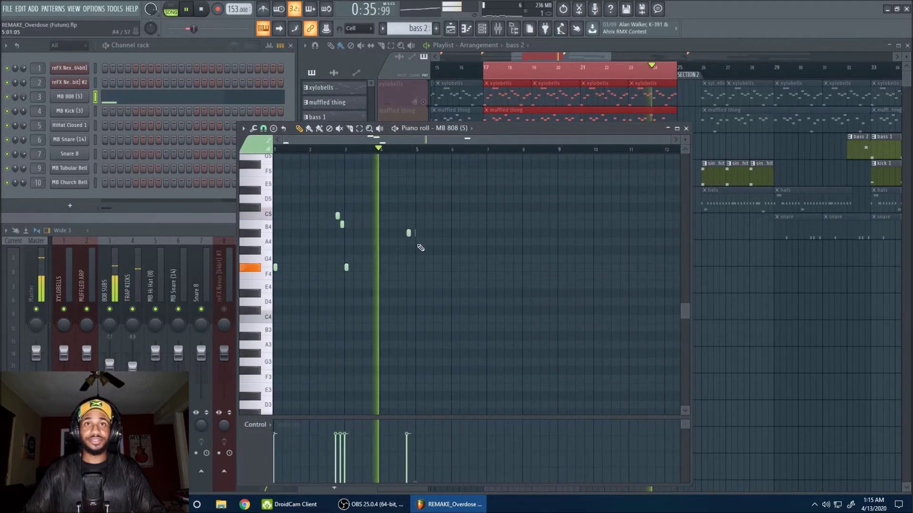
click(686, 128)
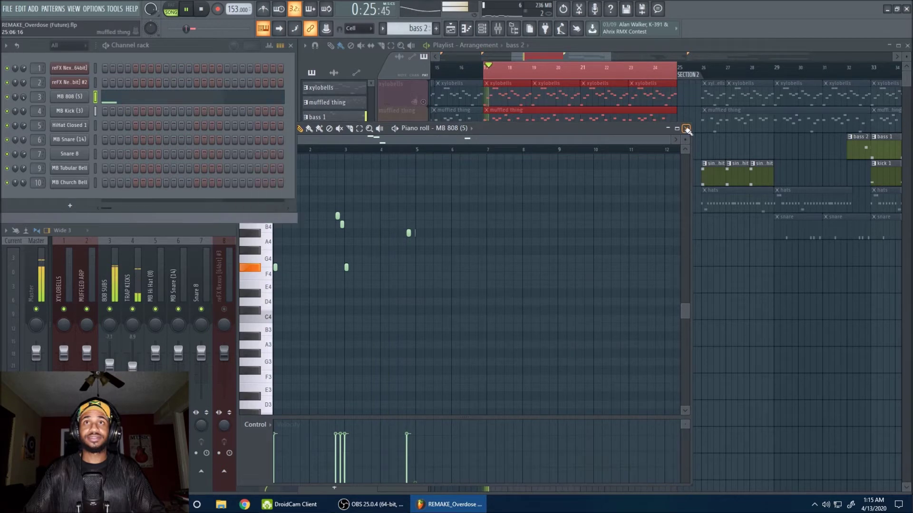
key(space)
- Play the kick 1 pattern on its own in pattern mode while viewing its piano roll notes, stop it and close the piano roll
double_click(542, 179)
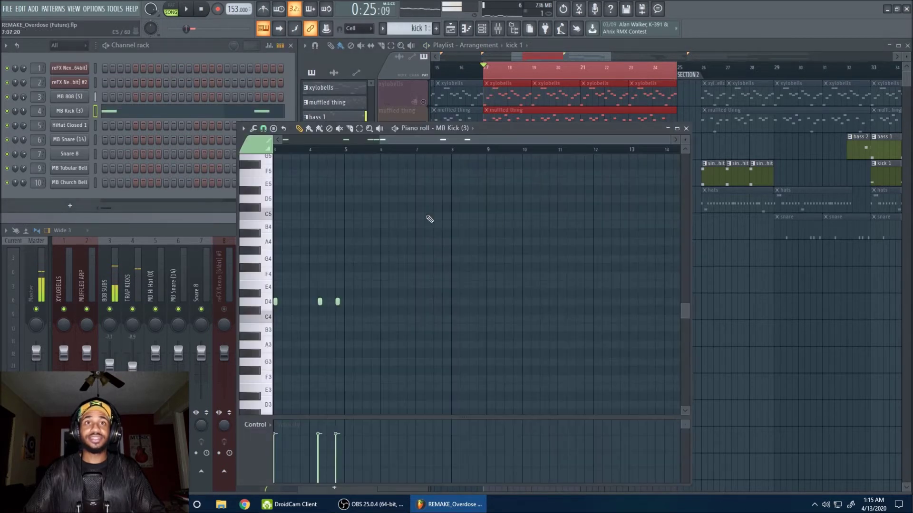
scroll(342, 220, left, 2)
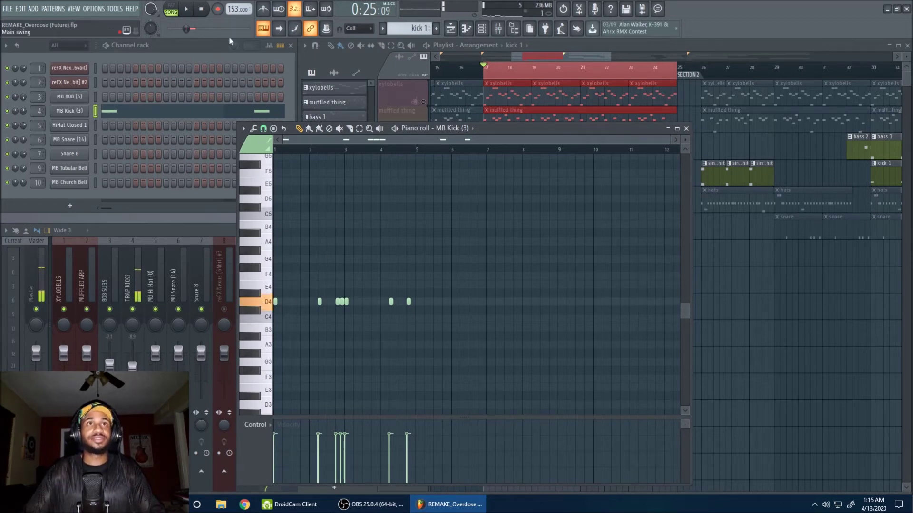
click(172, 9)
key(space)
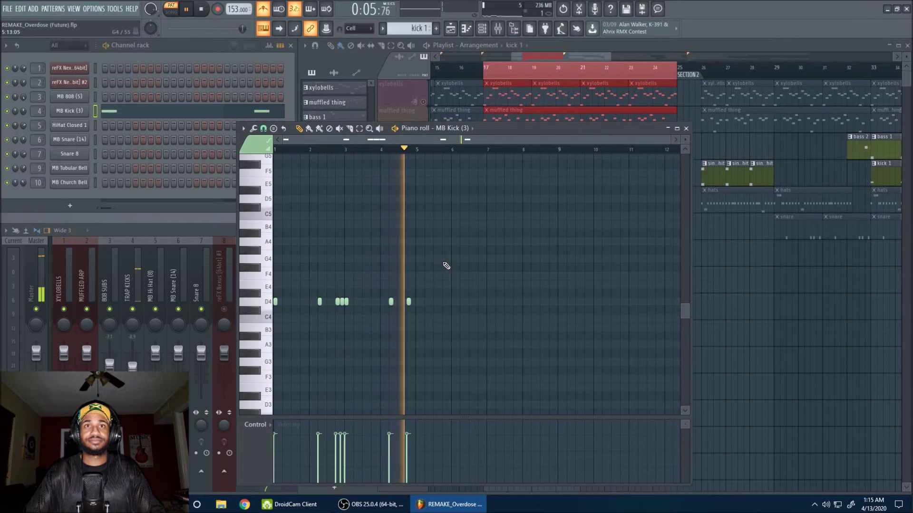
click(203, 11)
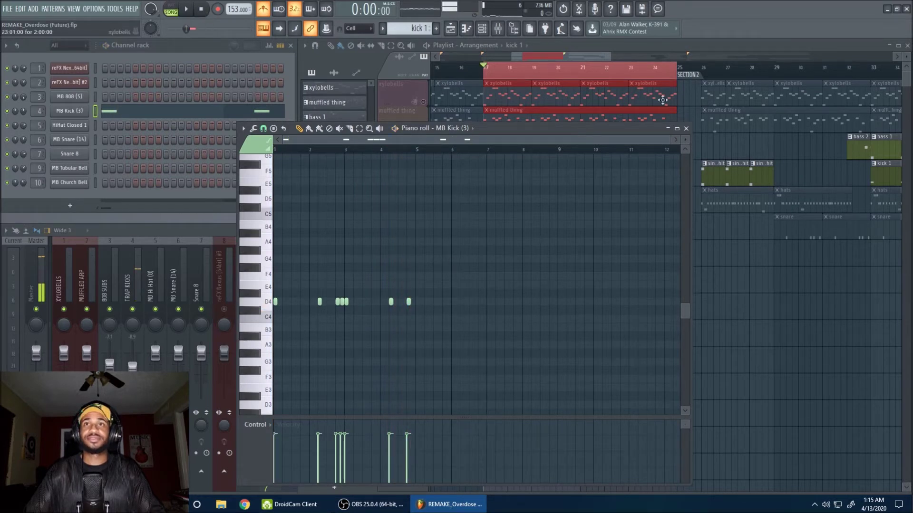
click(686, 129)
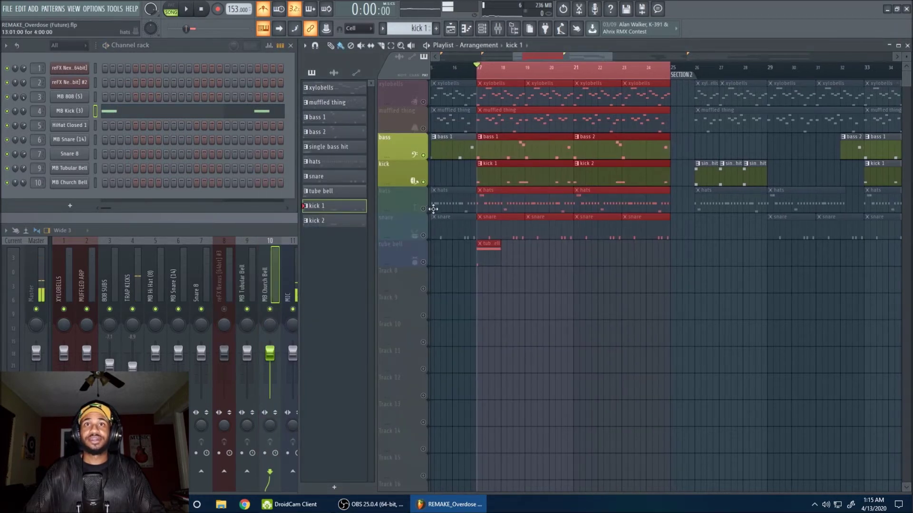
- Open the hats pattern in the piano roll, examine its opening notes up close, and inspect the HiHat Closed 1 sample settings
double_click(530, 203)
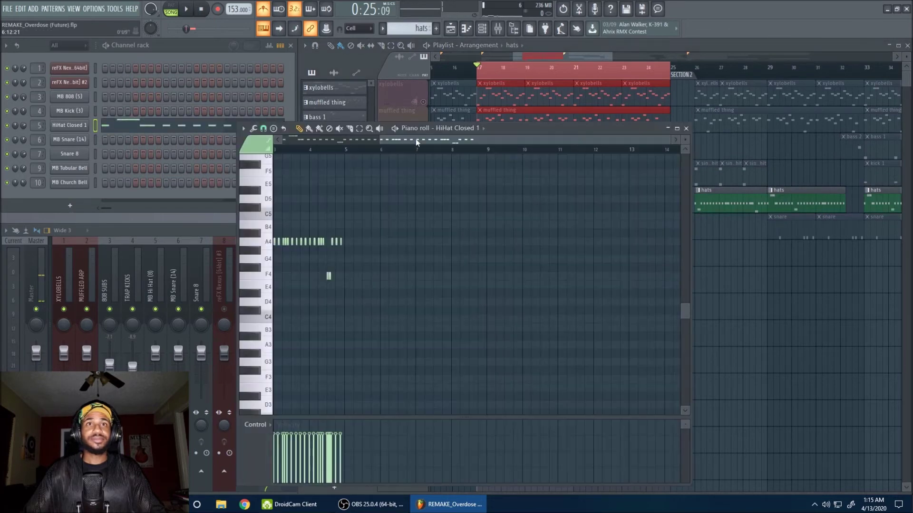
drag(412, 141, 298, 138)
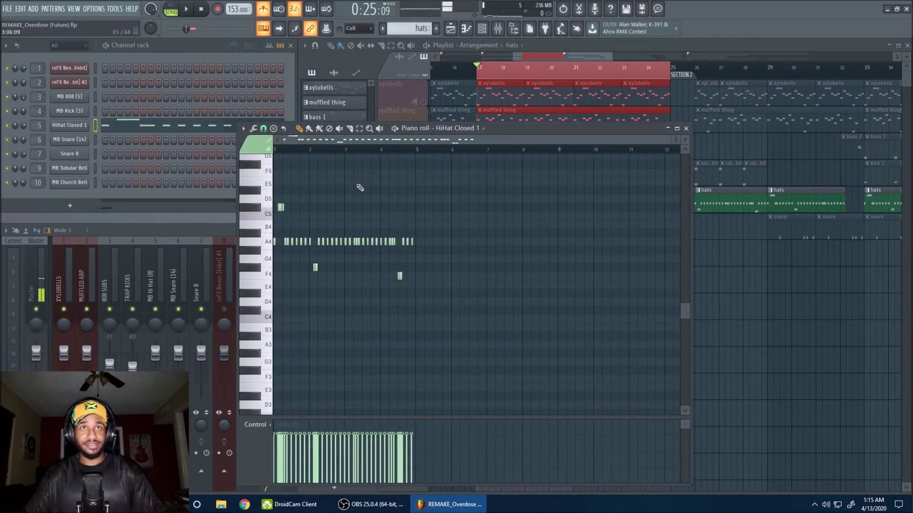
drag(371, 142, 368, 159)
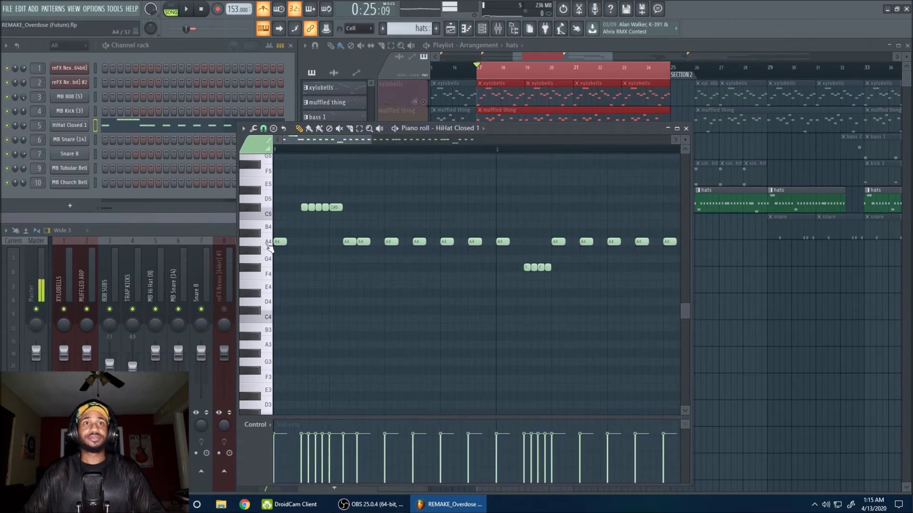
click(70, 126)
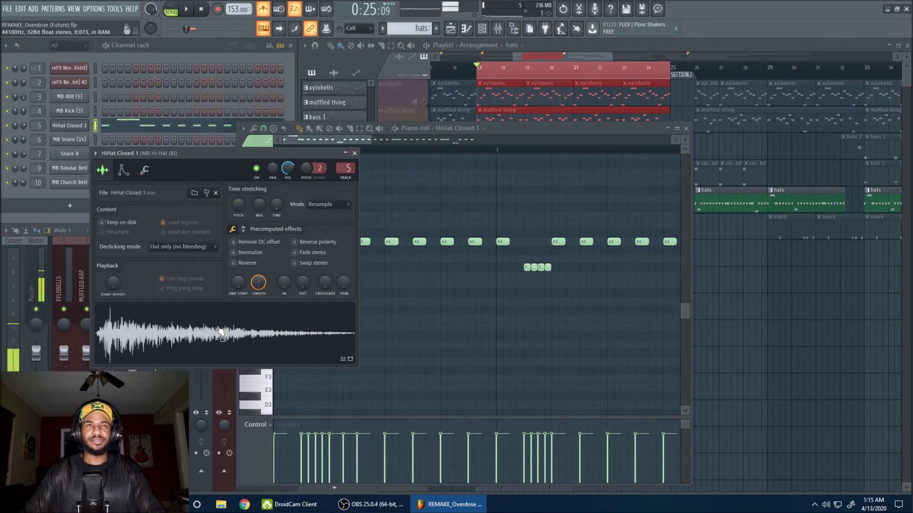
click(354, 153)
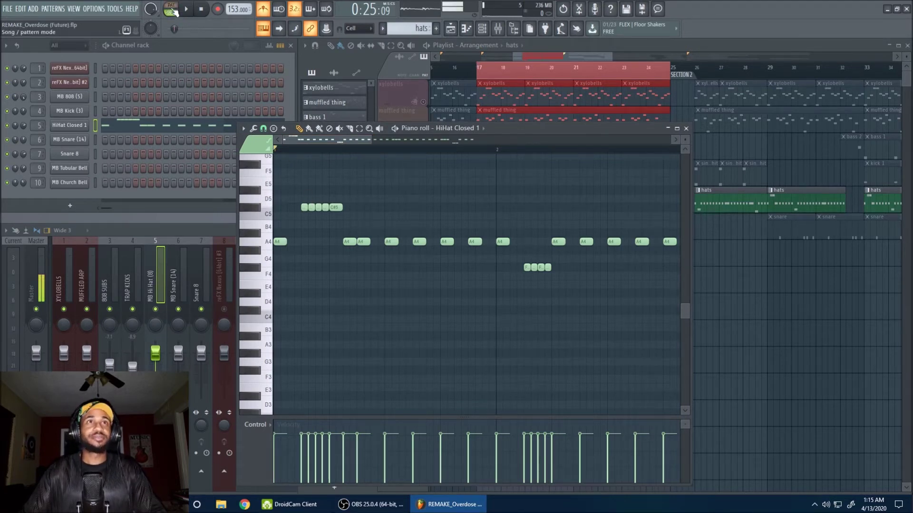
- Play the hats pattern by itself while following its notes in the piano roll, and stop playback
key(space)
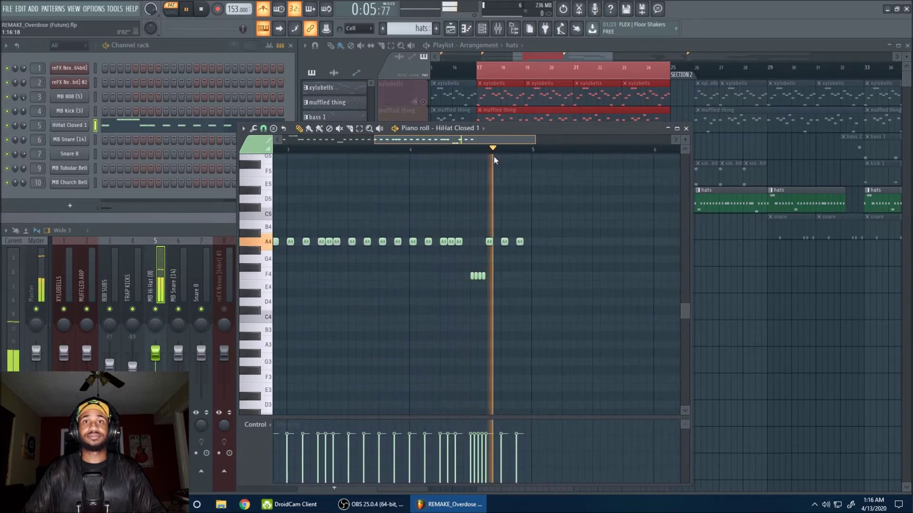
key(space)
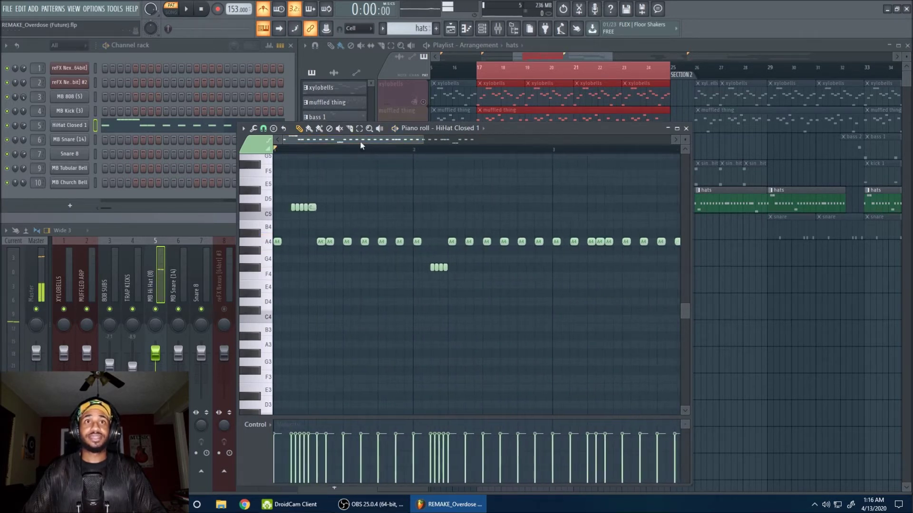
- Inspect the note properties of a C#5 note in the first hi-hat roll, leaving them unchanged, and close the piano roll
scroll(362, 140, up, 1)
scroll(365, 142, up, 2)
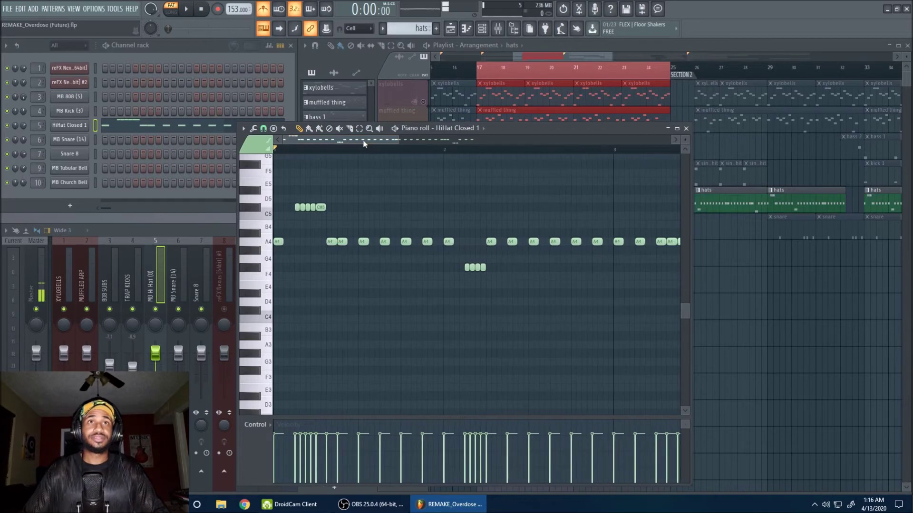
scroll(382, 142, up, 1)
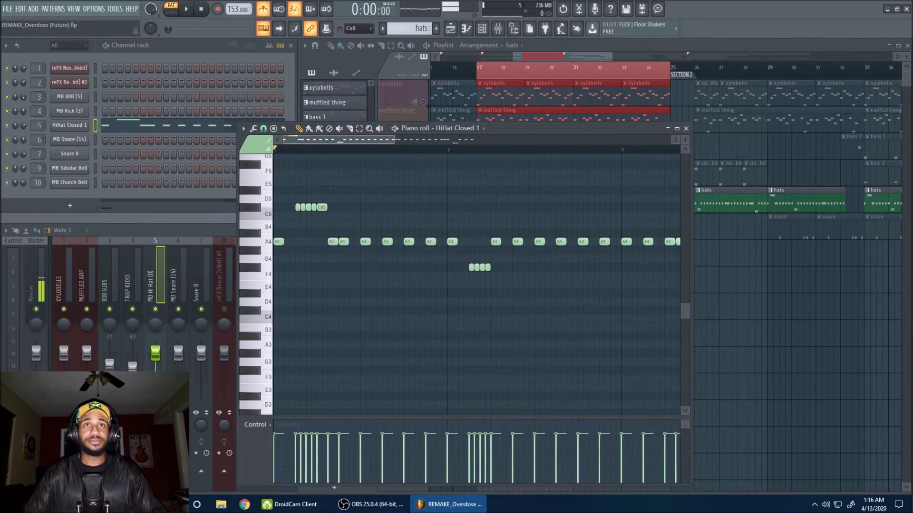
scroll(381, 142, up, 1)
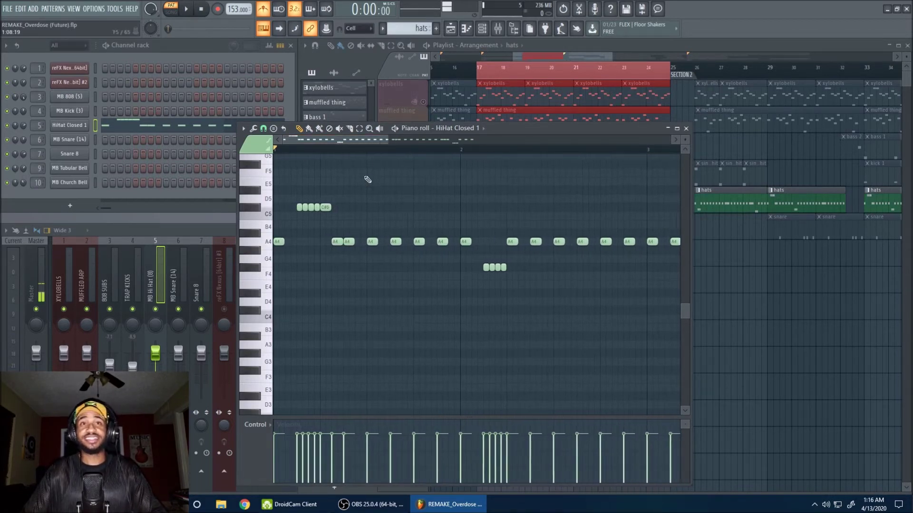
double_click(304, 207)
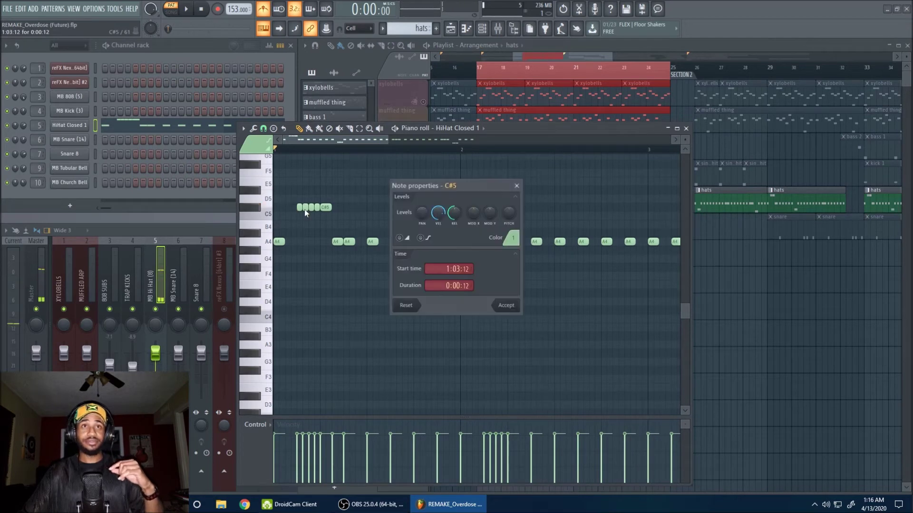
click(516, 185)
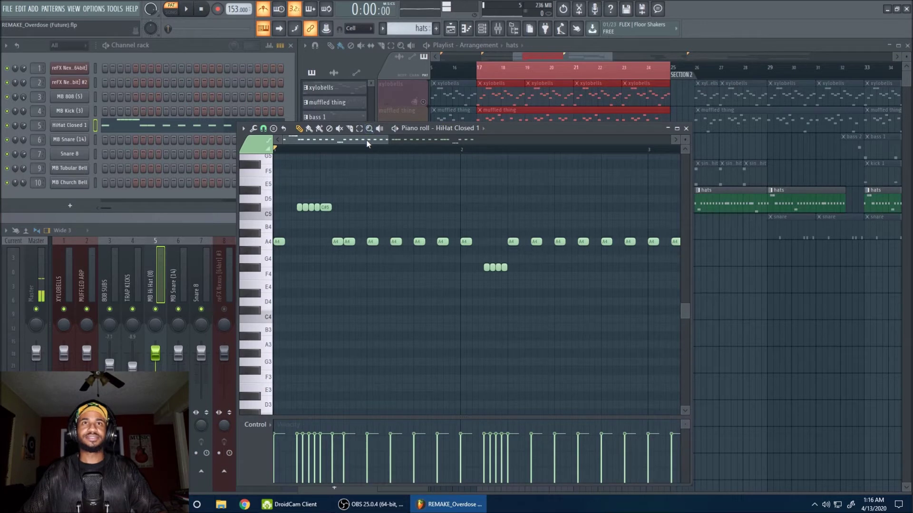
scroll(369, 144, down, 1)
click(686, 129)
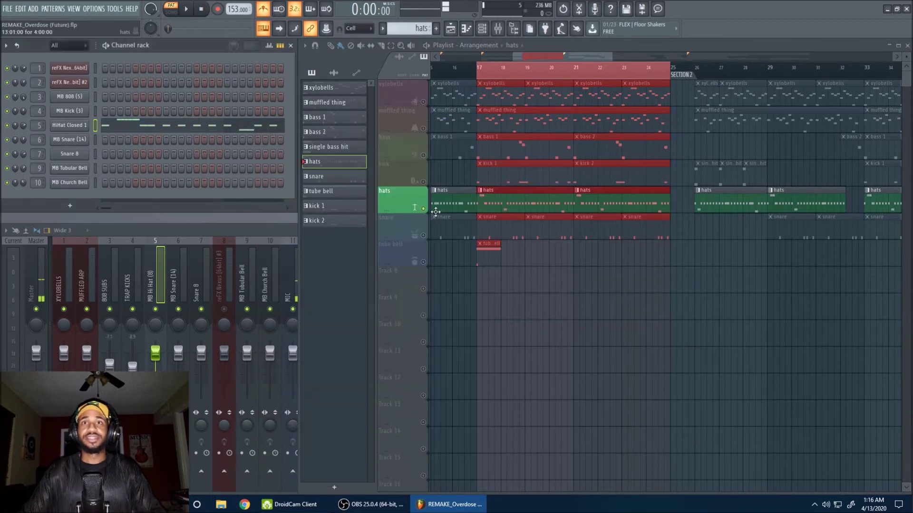
- Solo the snare track and play its pattern while viewing the MB Snare (14) and Snare 8 notes in the piano roll
right_click(423, 235)
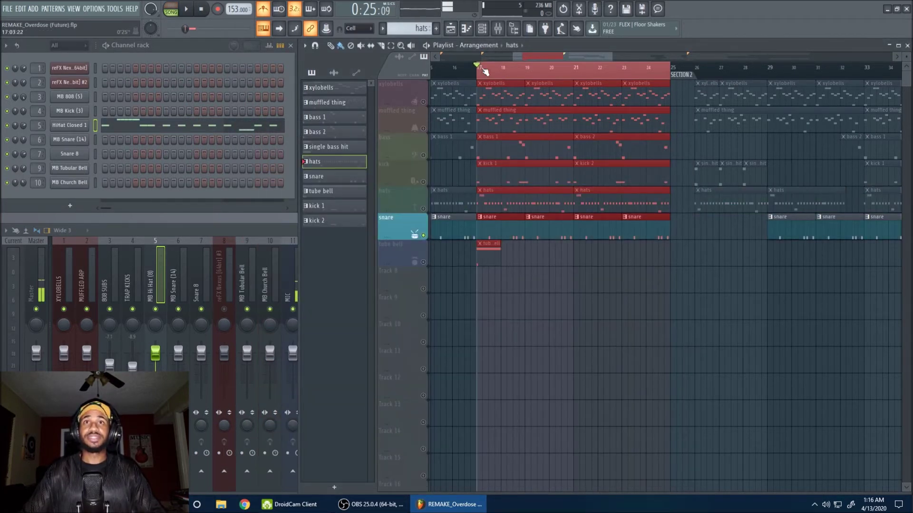
double_click(518, 226)
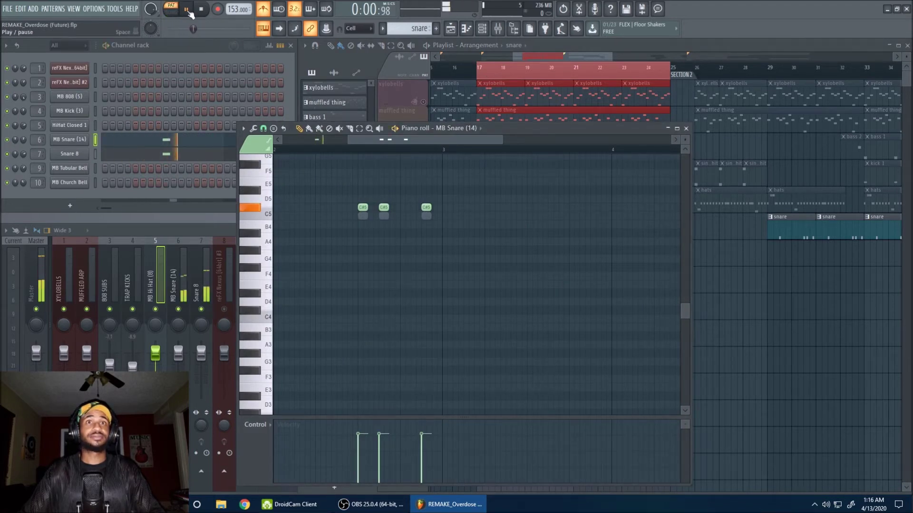
scroll(395, 139, down, 3)
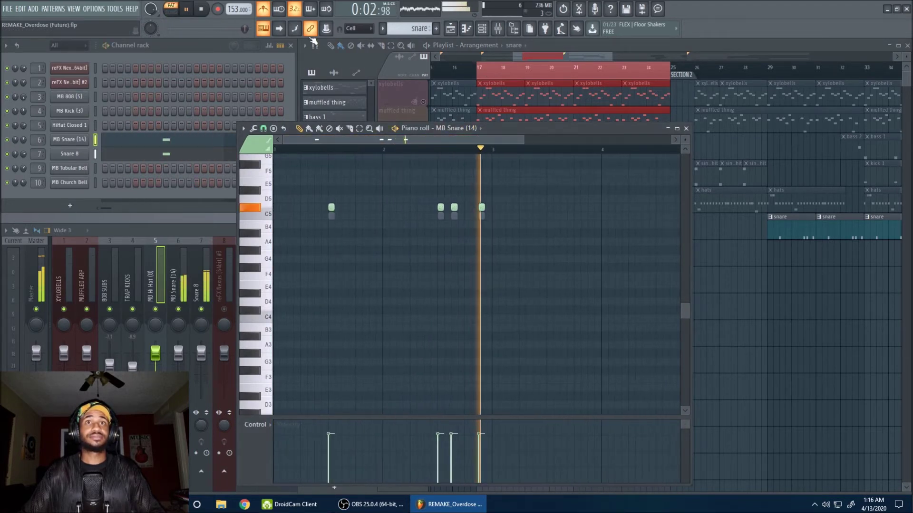
scroll(430, 194, up, 4)
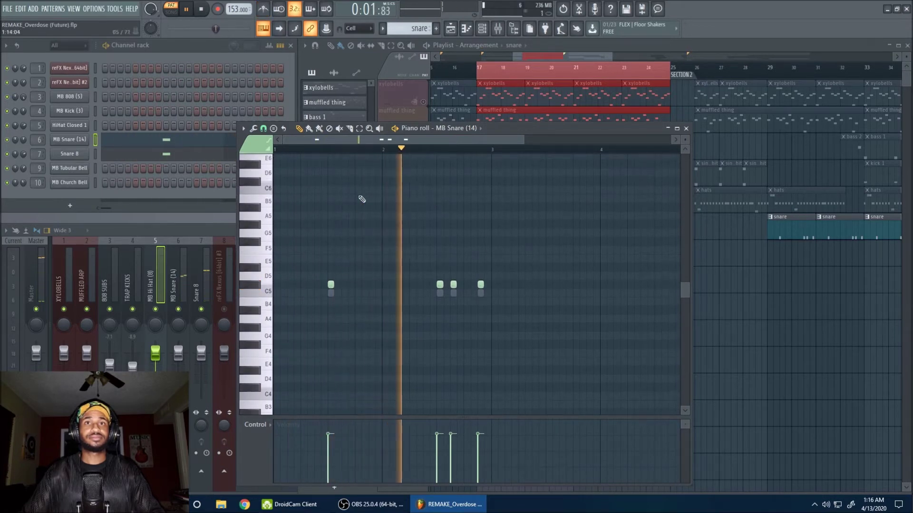
click(170, 156)
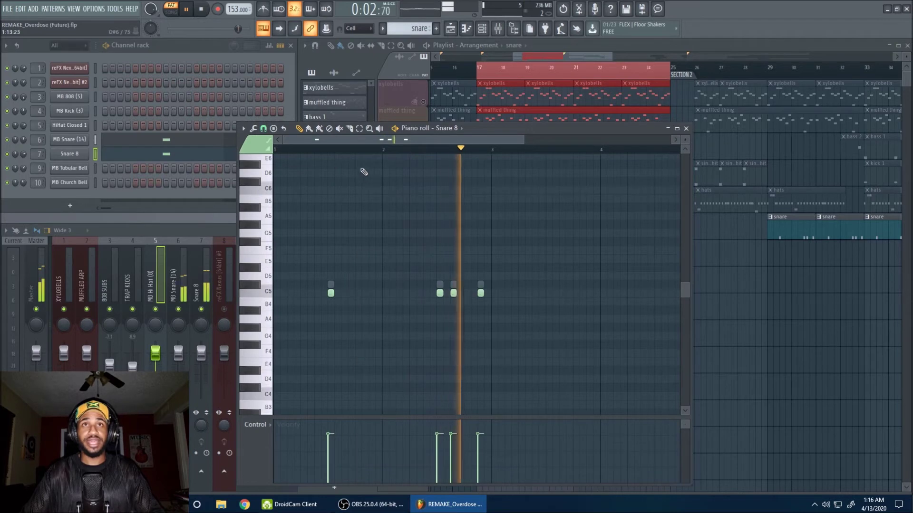
click(686, 129)
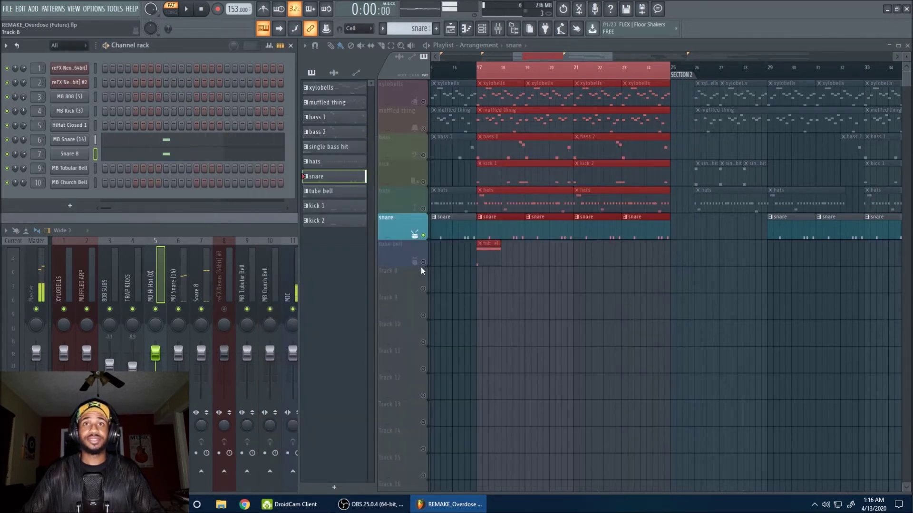
- Select the tube bell pattern and inspect the MB Tubular Bell sample settings and the MB Church Bell notes, closing both windows
click(488, 258)
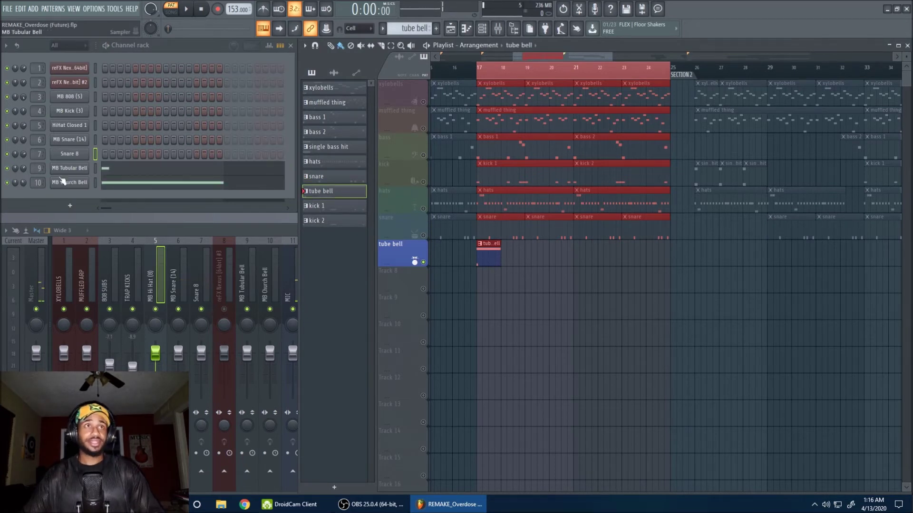
click(77, 168)
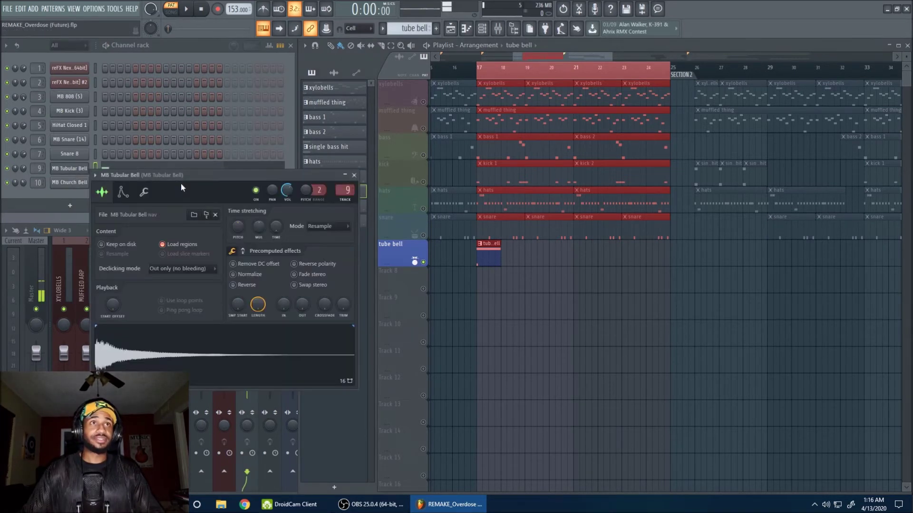
click(354, 176)
click(172, 185)
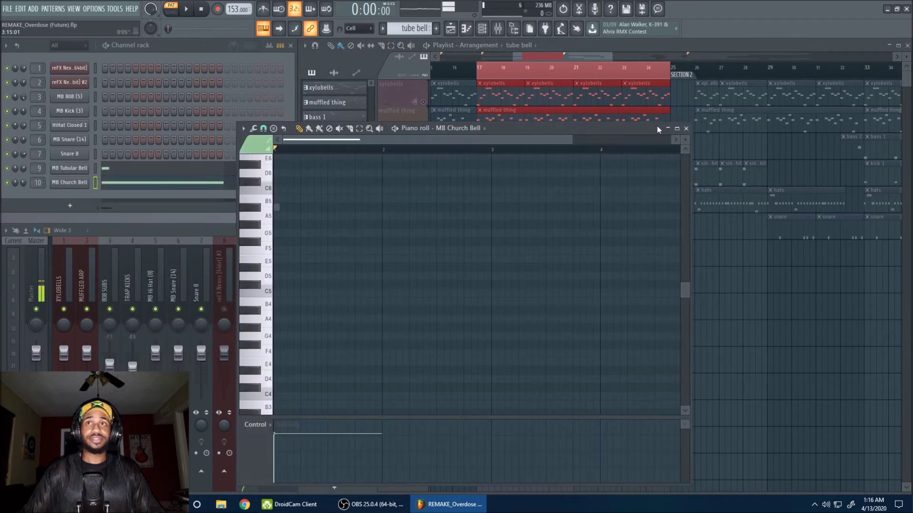
click(686, 129)
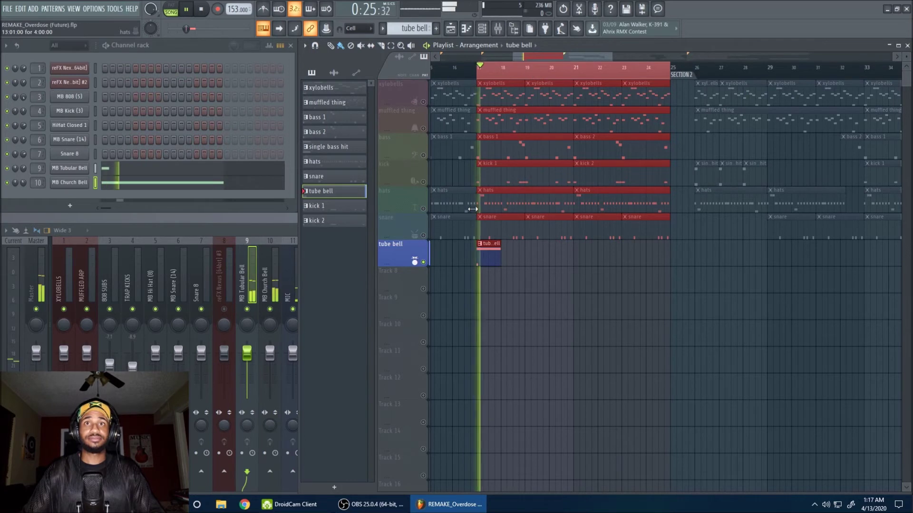
- Play the soloed tube bell clip from bar 17 in song mode and stop playback
key(space)
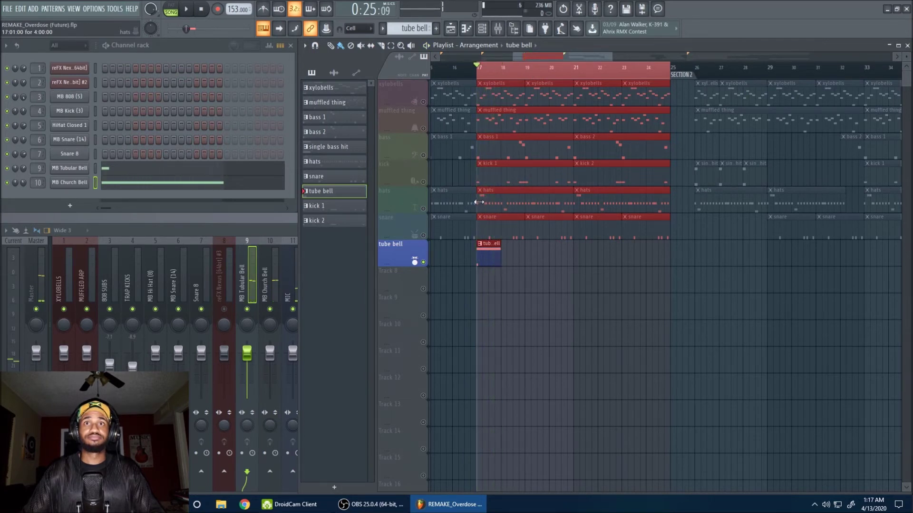
key(space)
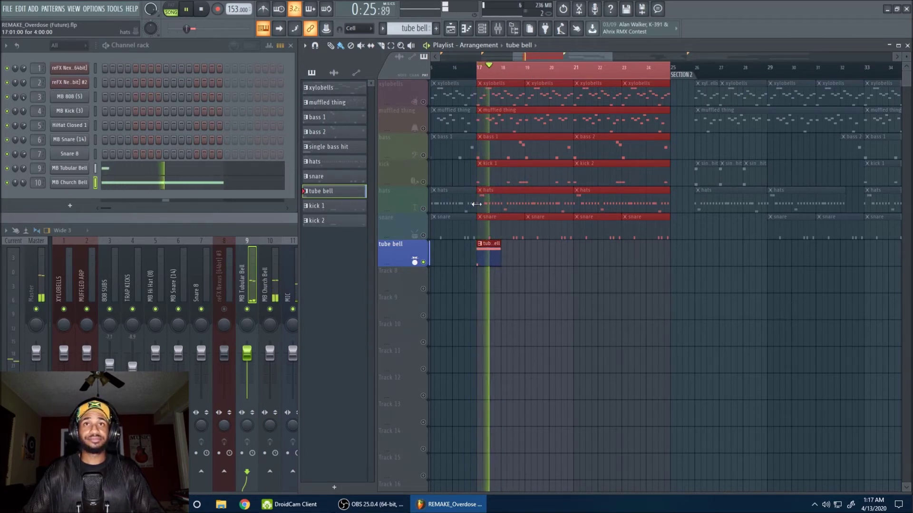
key(space)
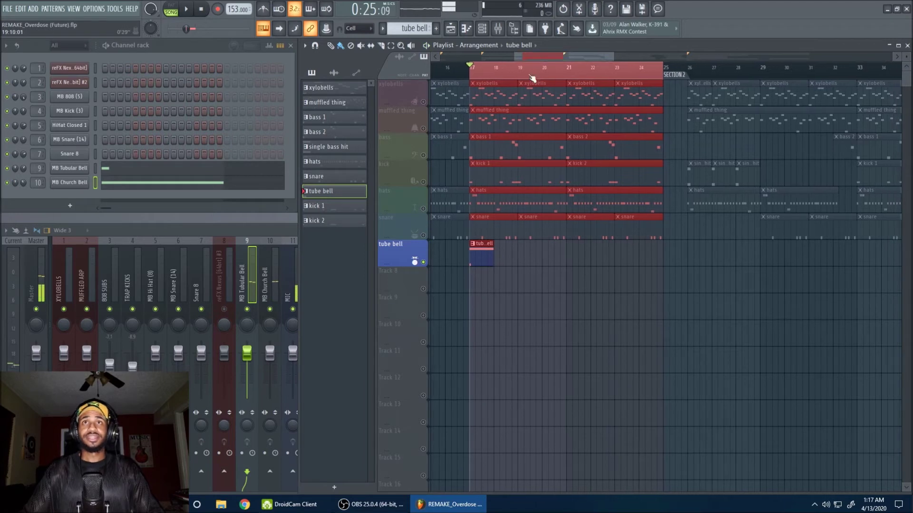
- Play bars 17 to 25 with xylobells soloed, bringing in the muffled thing, bass and kick tracks one by one
drag(476, 70, 681, 72)
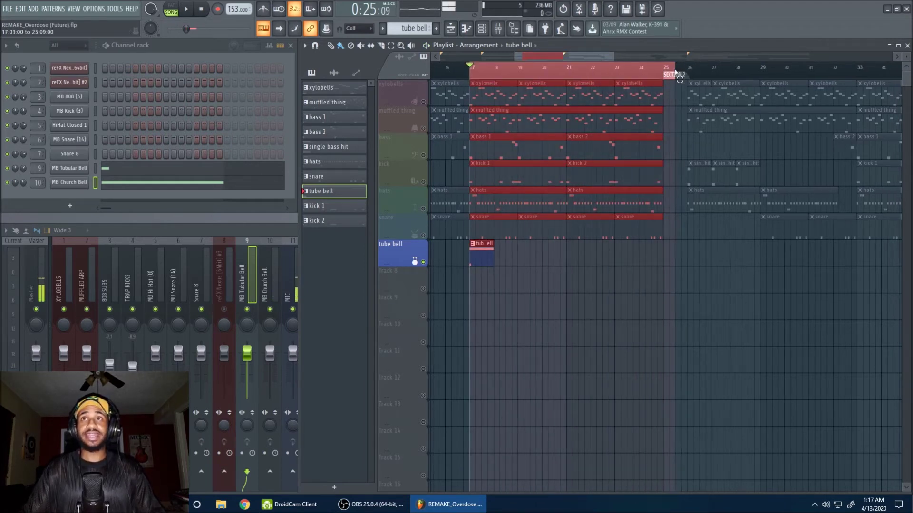
click(425, 104)
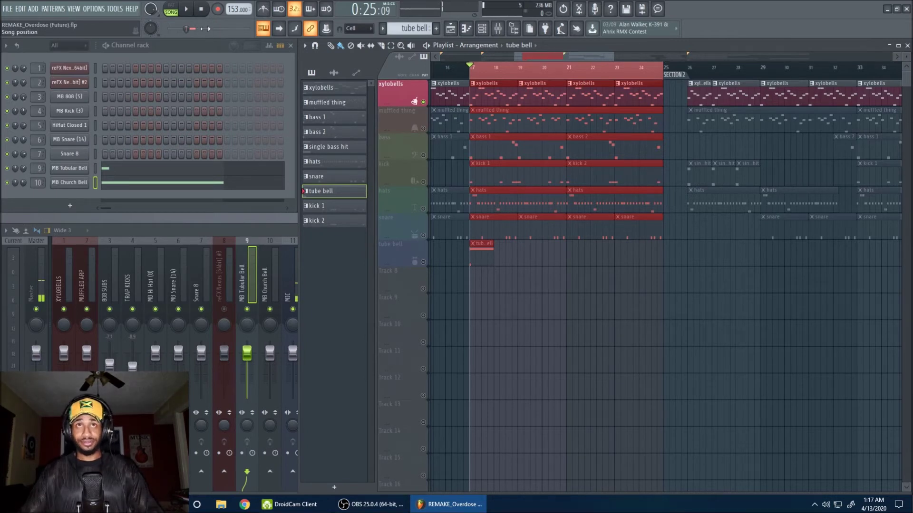
key(space)
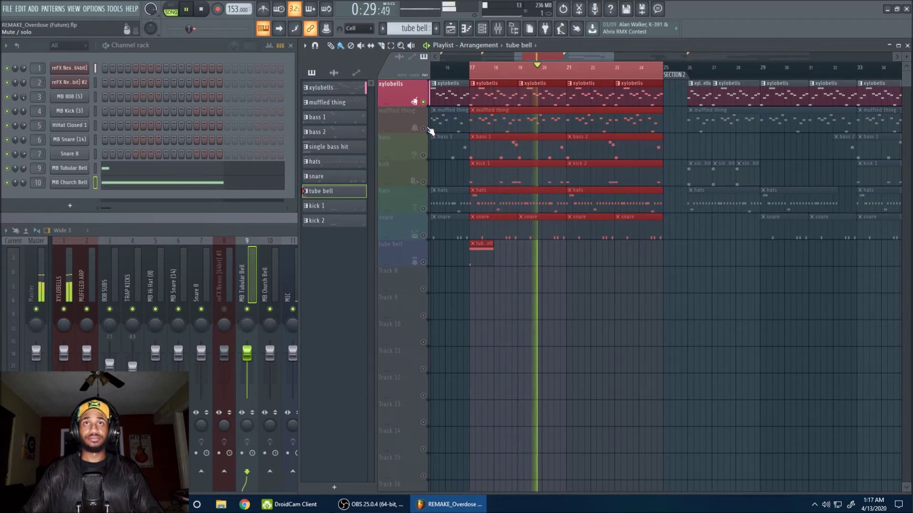
click(423, 129)
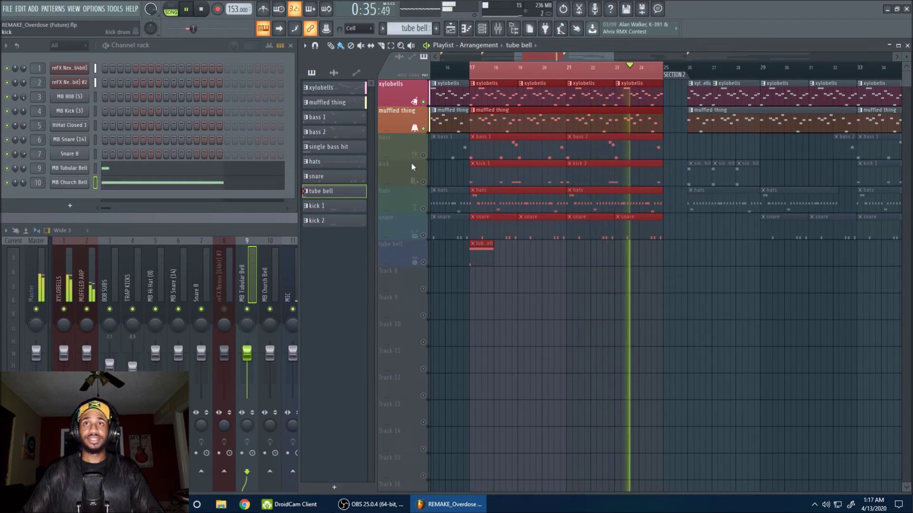
click(423, 155)
click(424, 182)
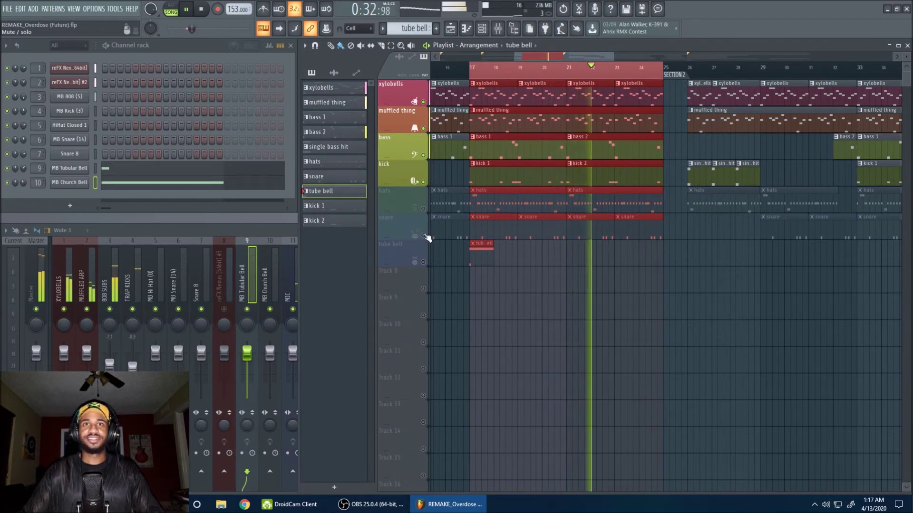
- Unmute the snare, tube bell and hats tracks during playback to complete the full mix
click(423, 235)
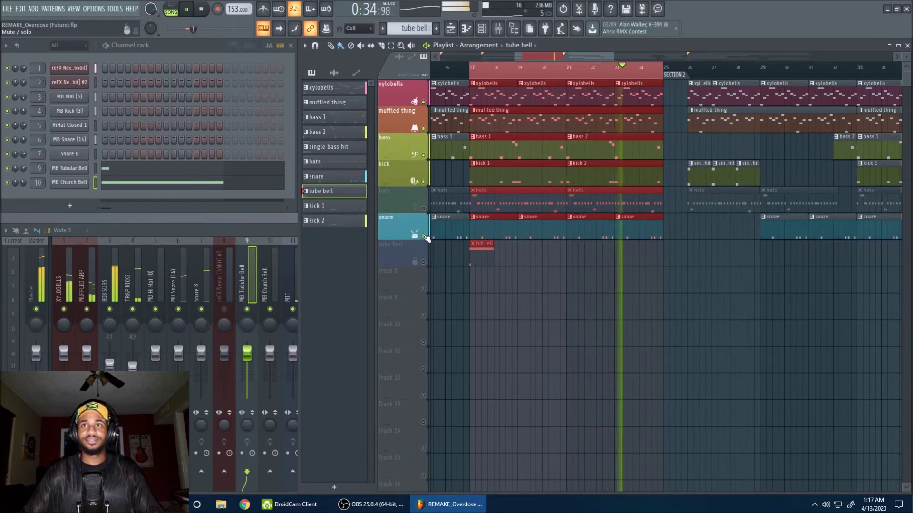
click(423, 262)
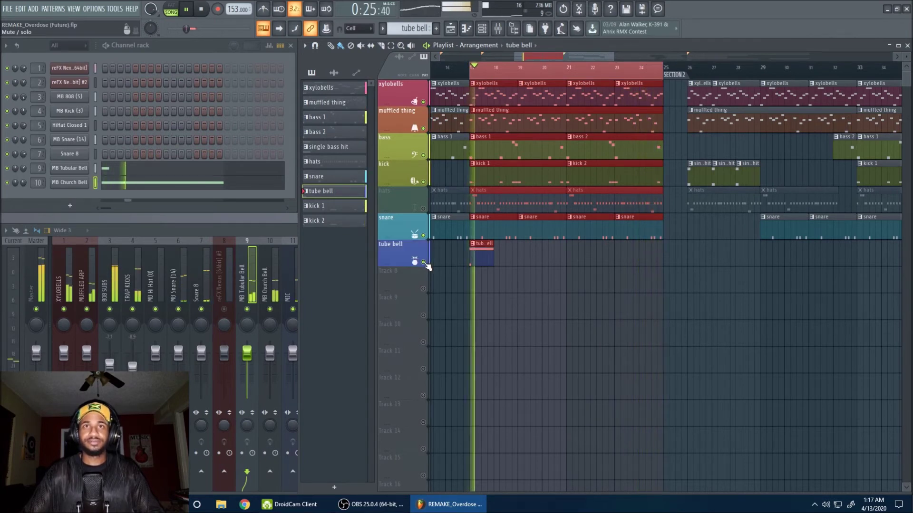
click(423, 209)
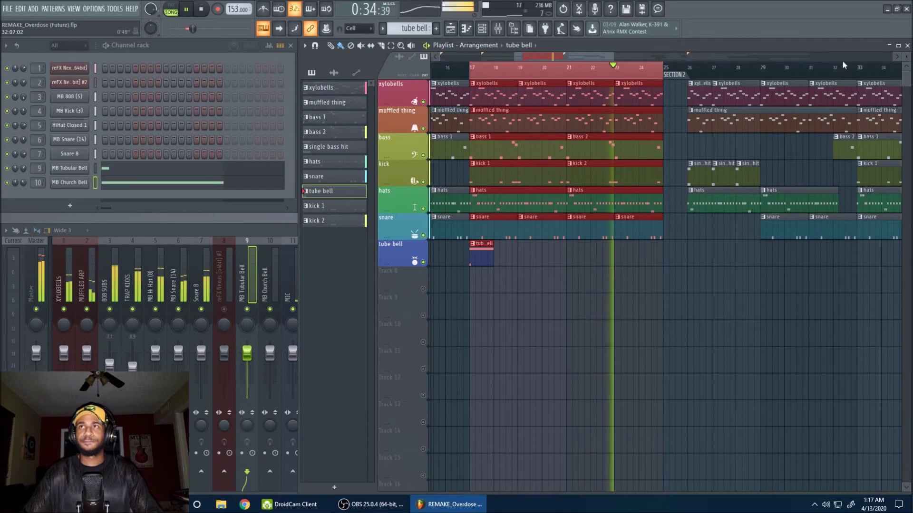
- Stop playback of the full mix and save the project
scroll(563, 100, up, 2)
scroll(422, 342, up, 2)
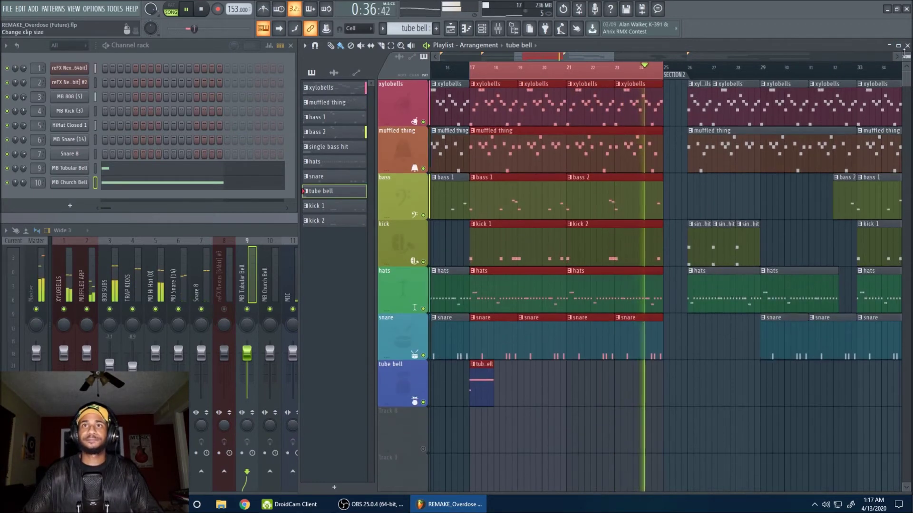
key(space)
key(ctrl+s)
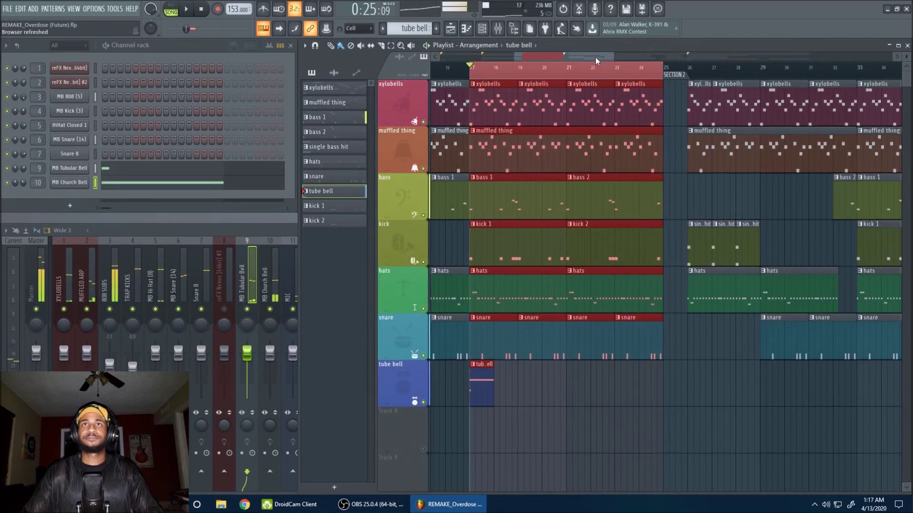
- Select and play the intro from bar 1 to 9 and the chorus from bar 9 to 25 in the playlist
scroll(595, 55, down, 3)
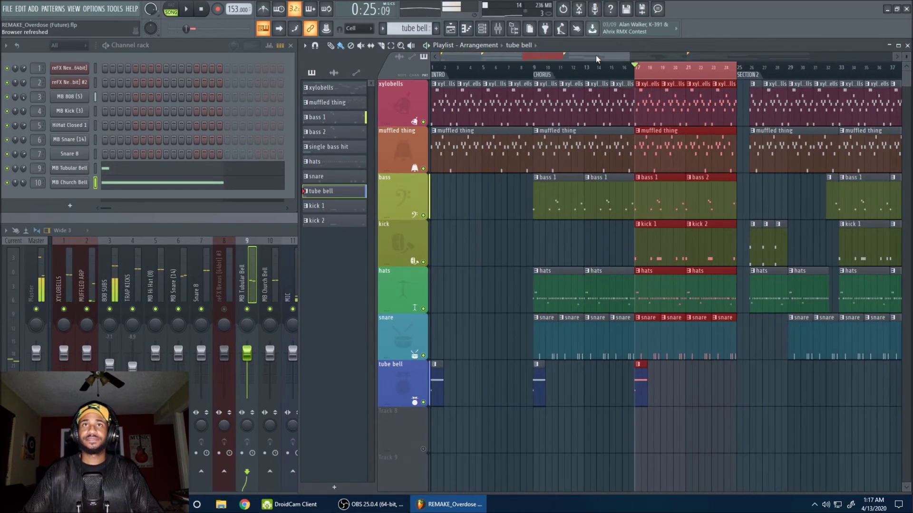
click(433, 68)
drag(478, 52, 475, 83)
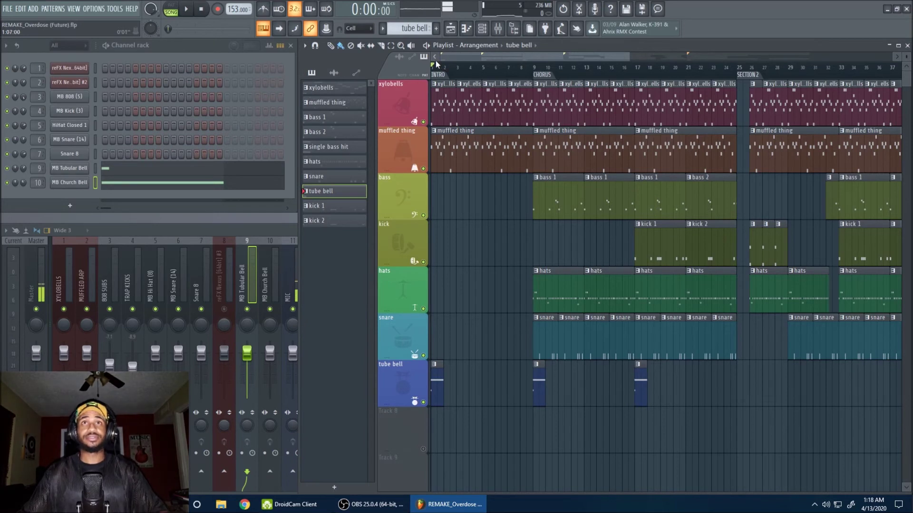
drag(434, 69, 541, 76)
key(space)
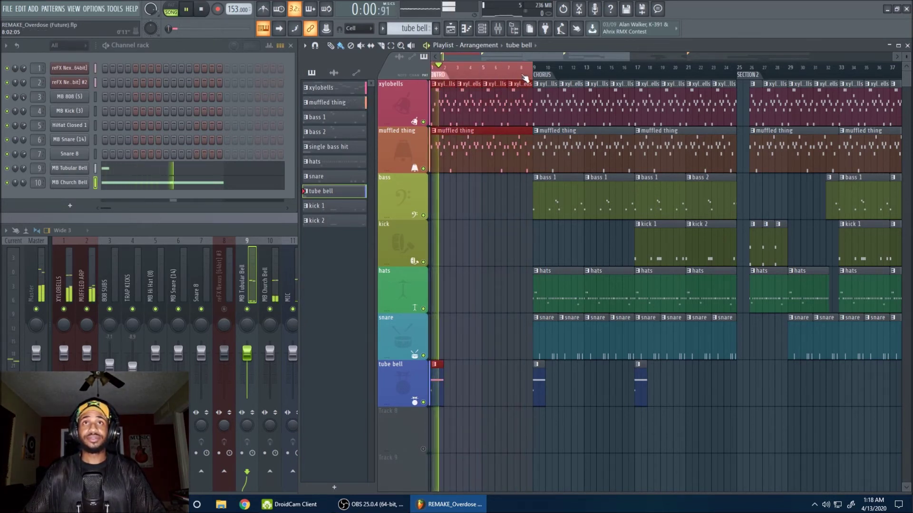
key(space)
drag(542, 56, 715, 81)
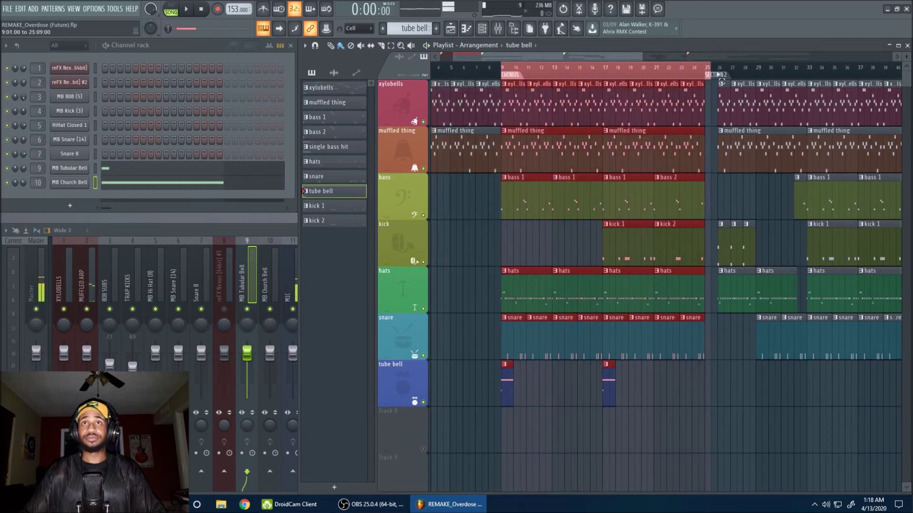
key(space)
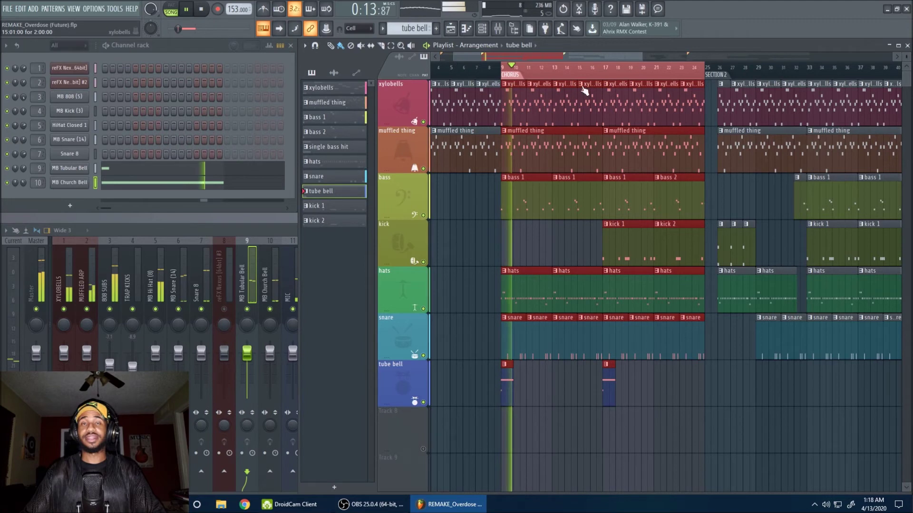
- Select Section 2 from bar 25 to 33, examine its clips and play it, stopping playback after the single bass hits
drag(575, 53, 689, 76)
key(space)
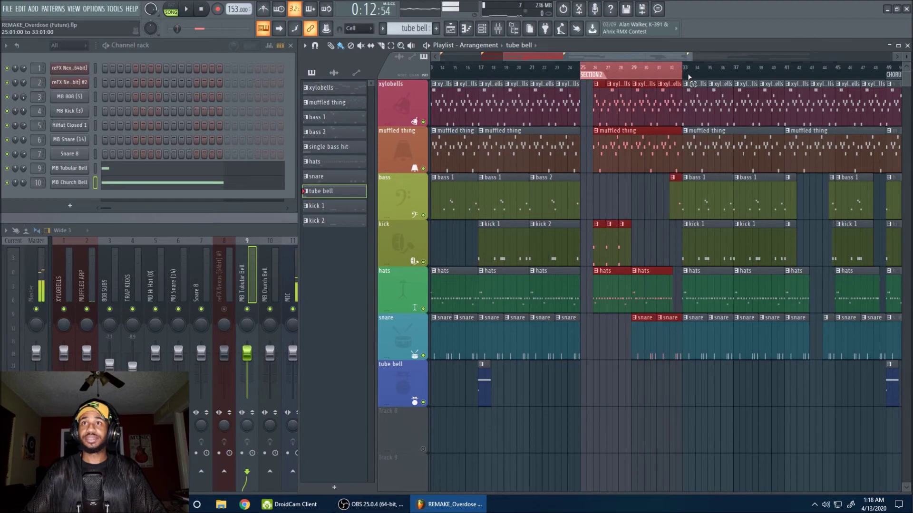
scroll(662, 65, up, 3)
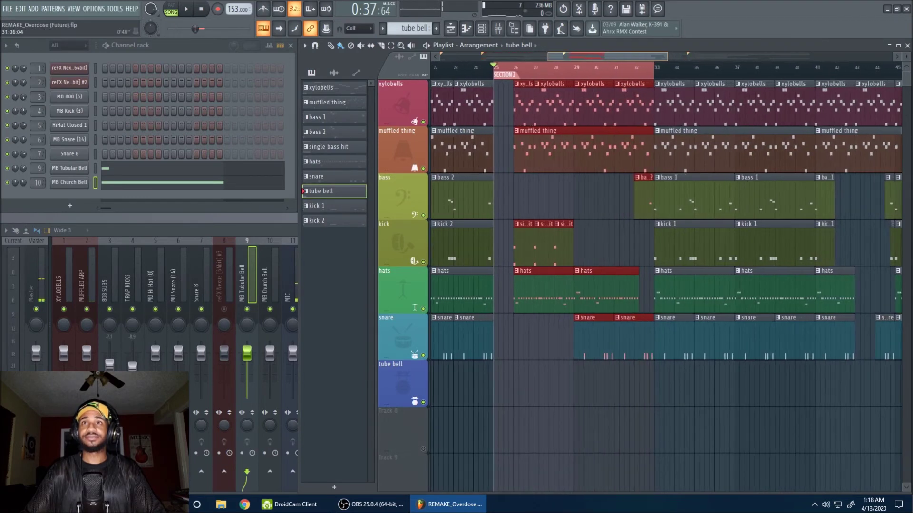
scroll(646, 59, up, 1)
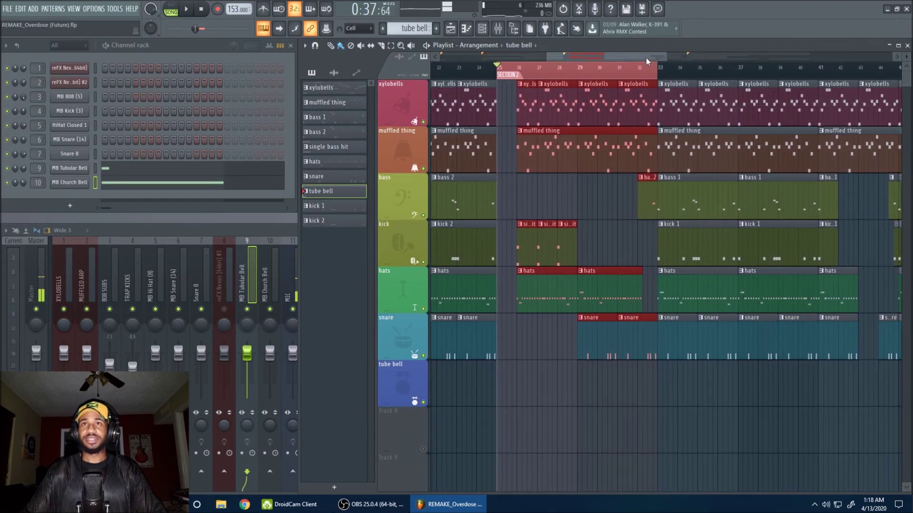
scroll(645, 58, down, 1)
key(space)
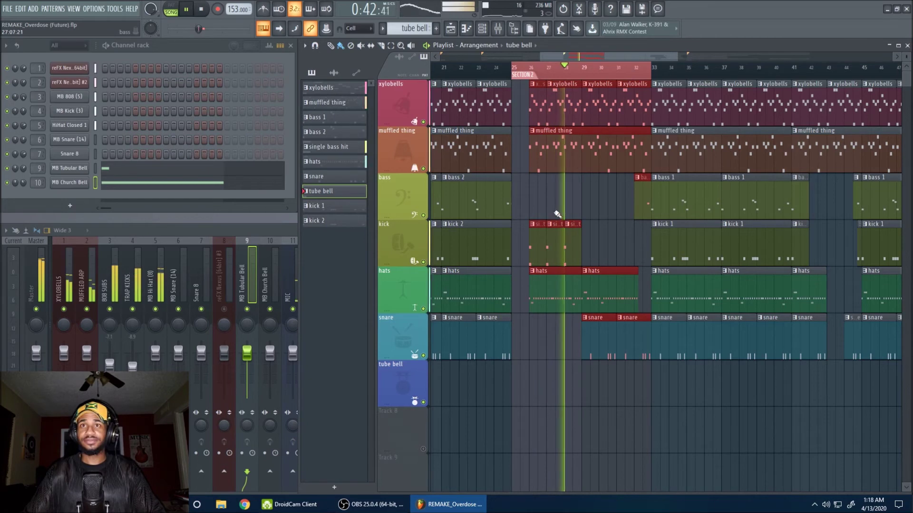
key(space)
- Examine bars 33 to 49 and the final chorus by selecting them, and return the playhead to the start of the song
scroll(640, 58, down, 2)
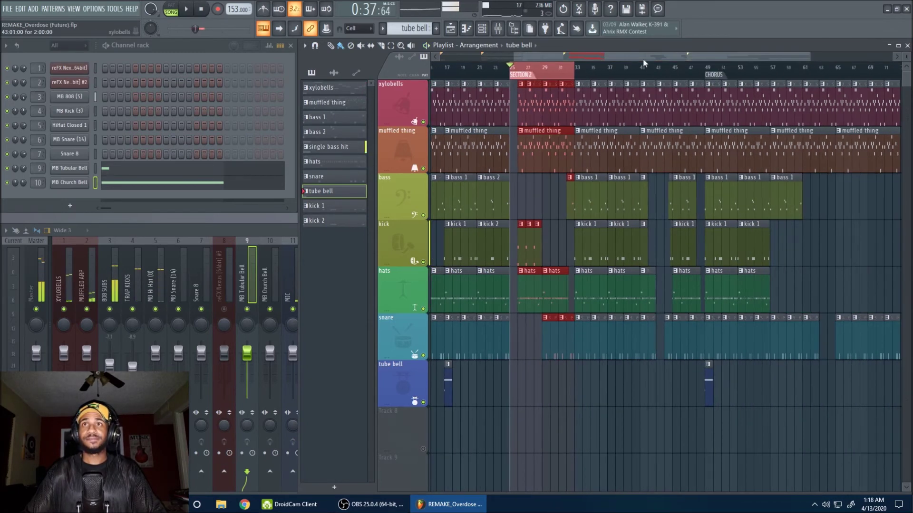
drag(589, 71, 695, 80)
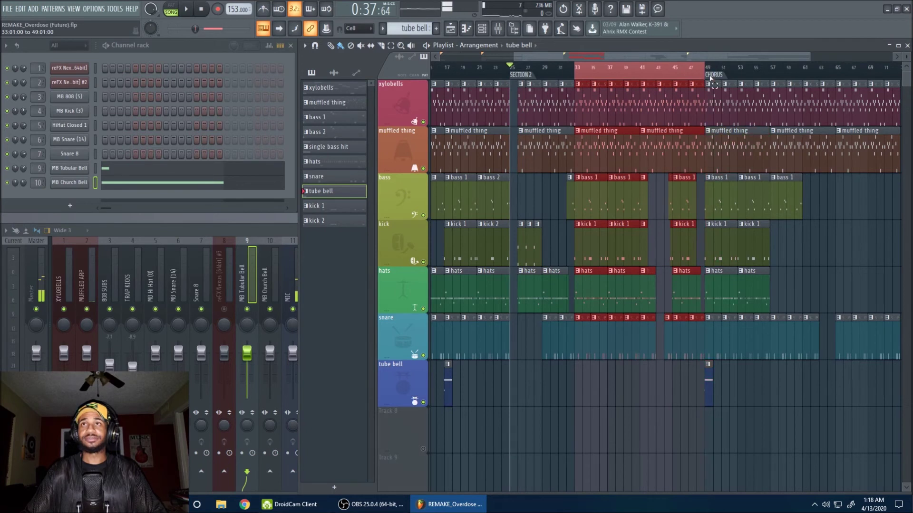
drag(708, 72, 464, 59)
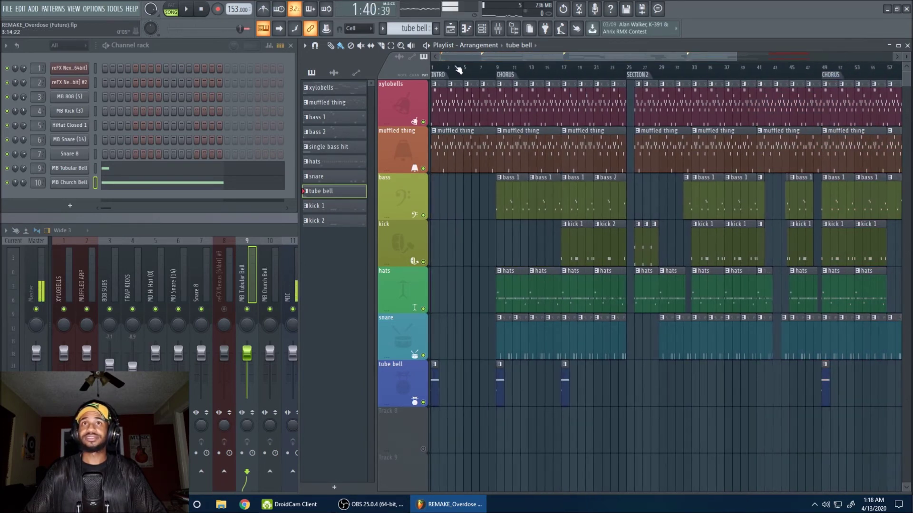
scroll(486, 58, down, 1)
scroll(459, 60, down, 1)
click(438, 66)
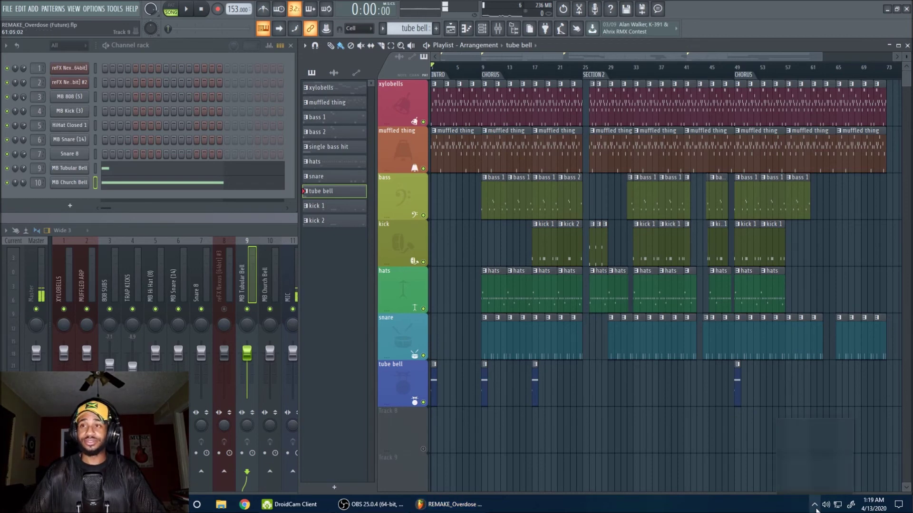
- Stop the screen recording in OBS
right_click(841, 467)
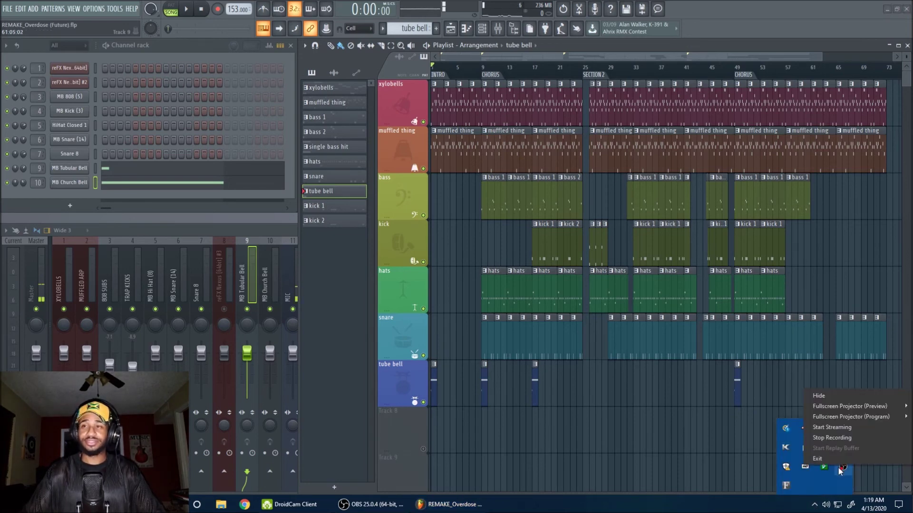
click(865, 441)
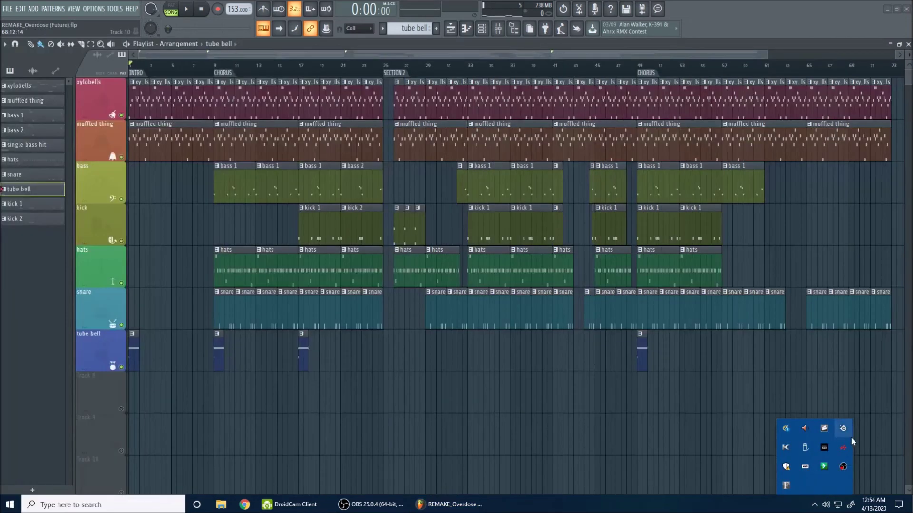
- Play the whole arrangement from intro to the closing snares and stop playback
click(383, 52)
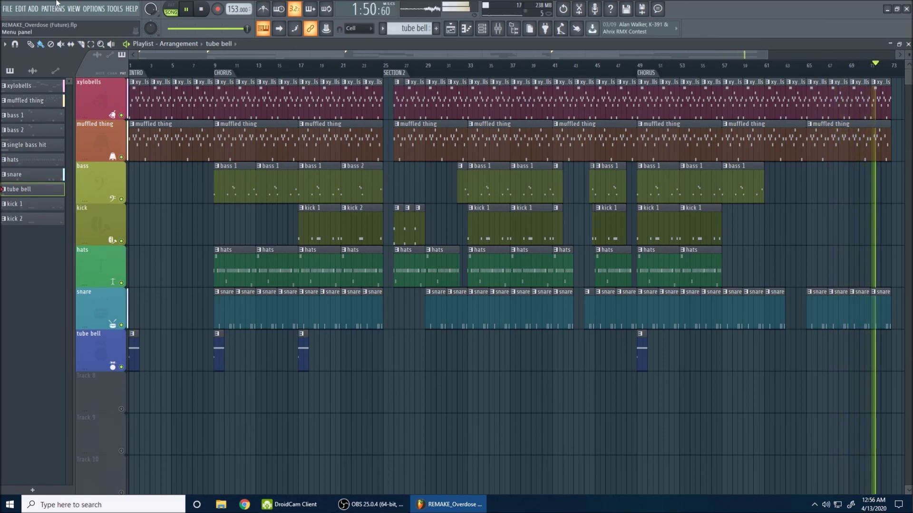
click(202, 10)
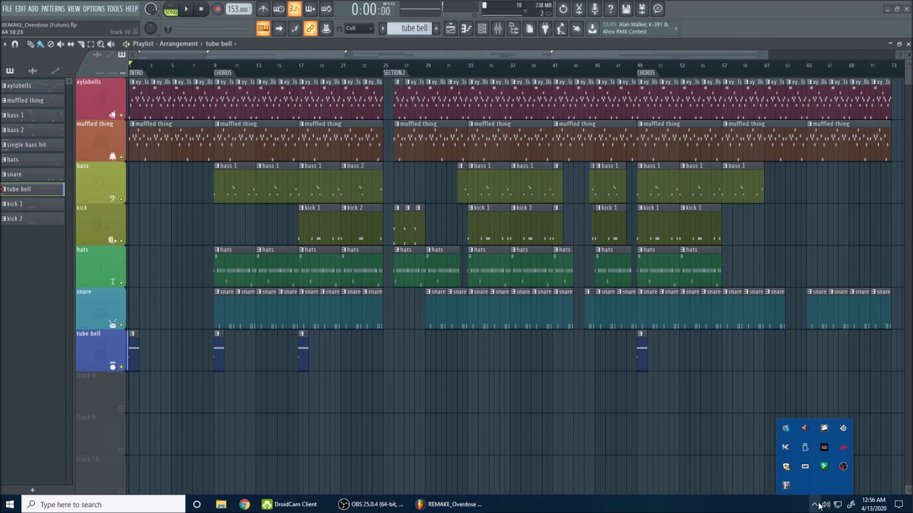